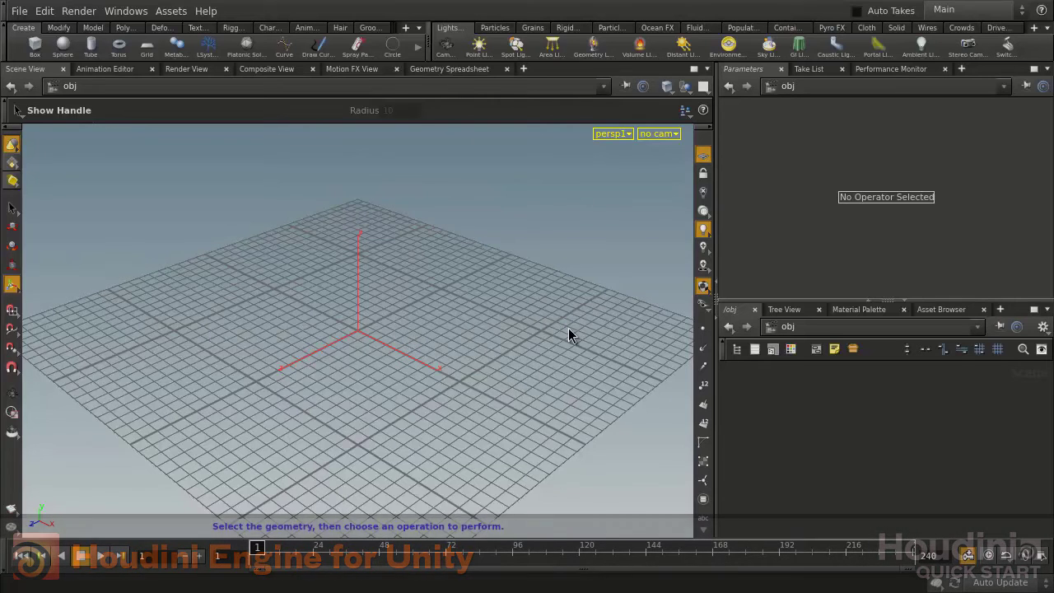
- Place grid_object1 at the origin and set Size 3 × 2, 3 rows and 4 columns
click(146, 45)
key(Return)
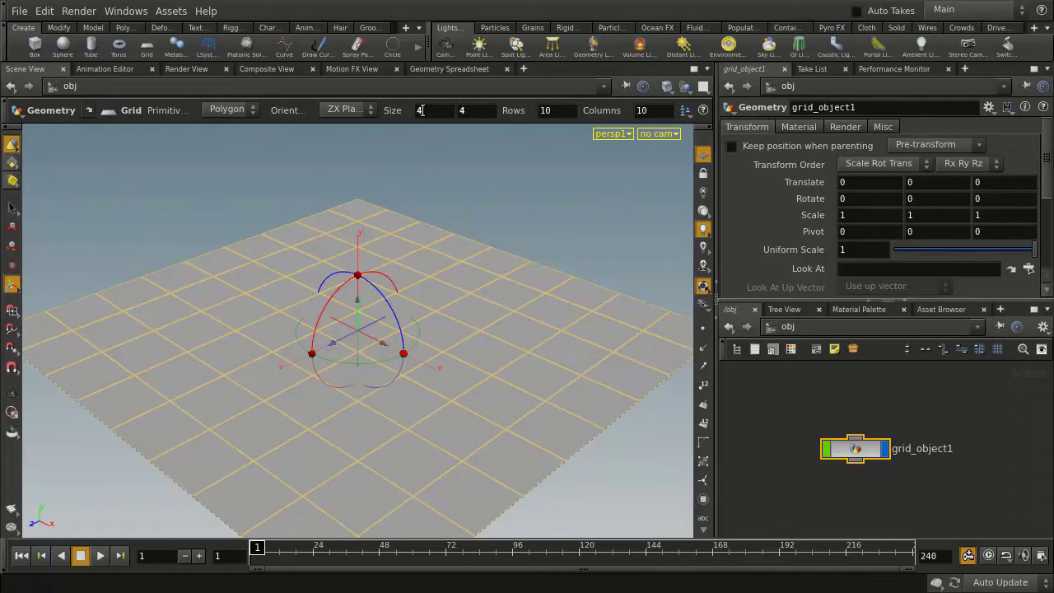
drag(421, 110, 411, 110)
text(3)
key(Tab)
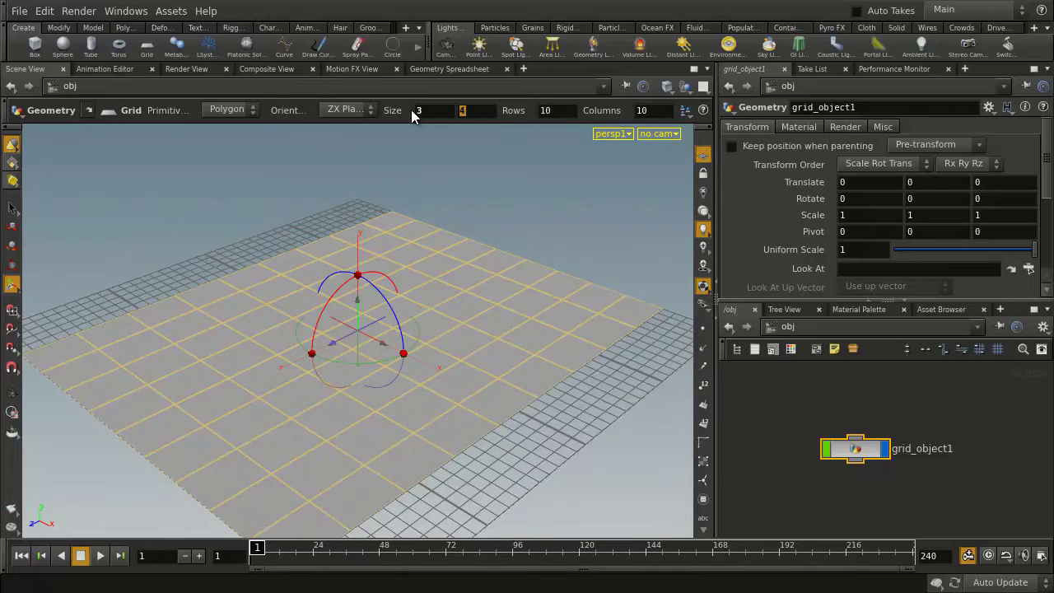
text(2)
key(Tab)
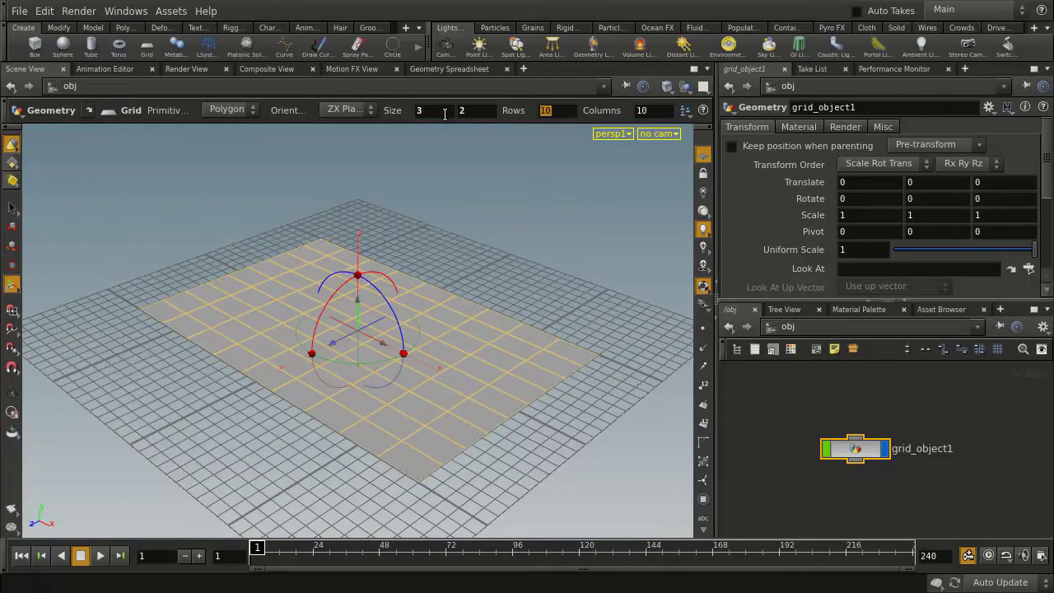
text(3)
key(Tab)
text(4)
key(Tab)
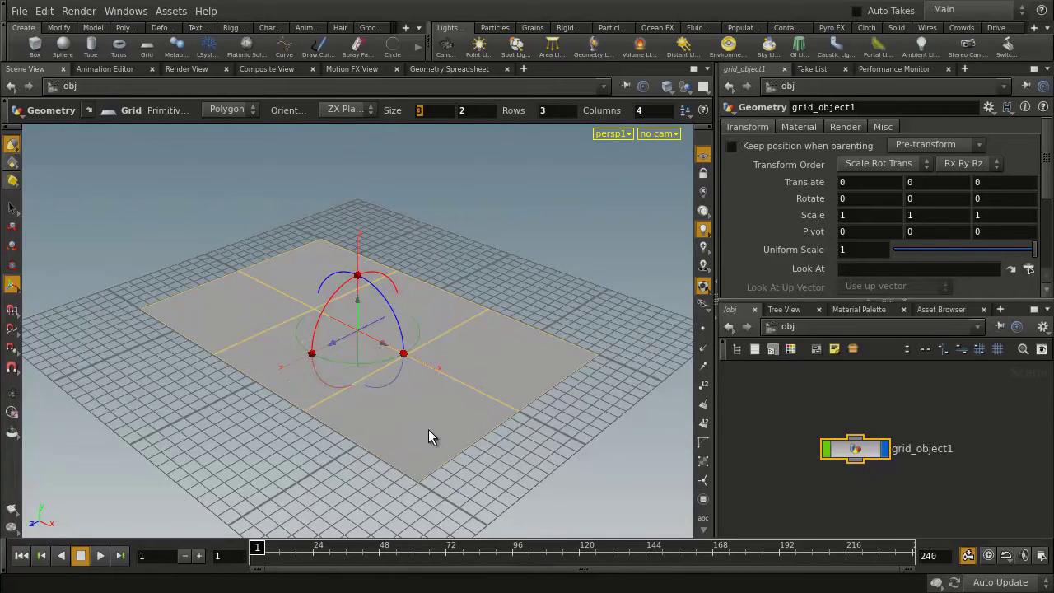
- Create a box object at the origin and go inside it
click(35, 45)
key(Return)
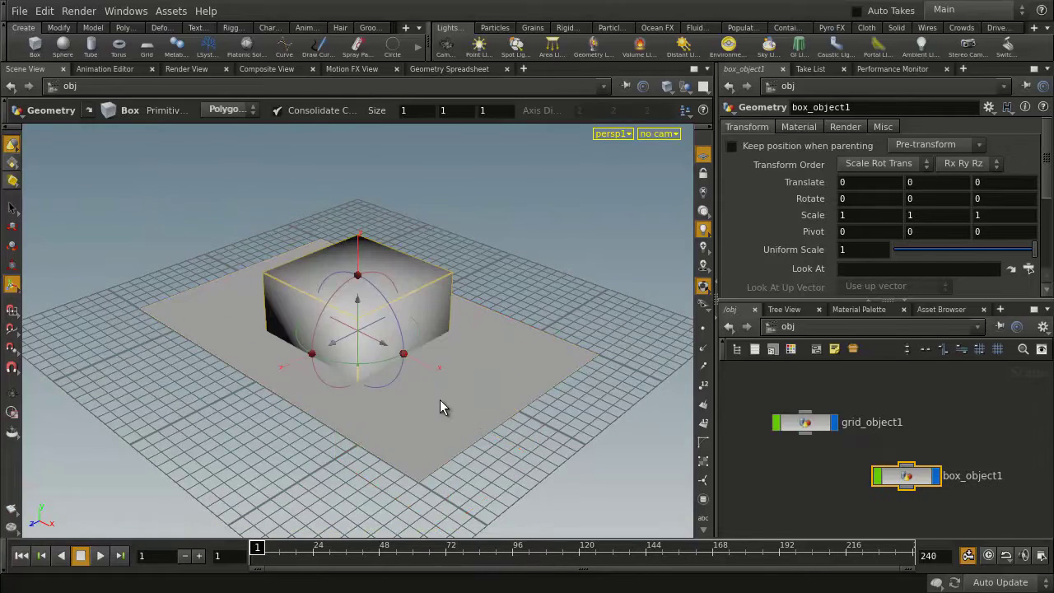
double_click(903, 477)
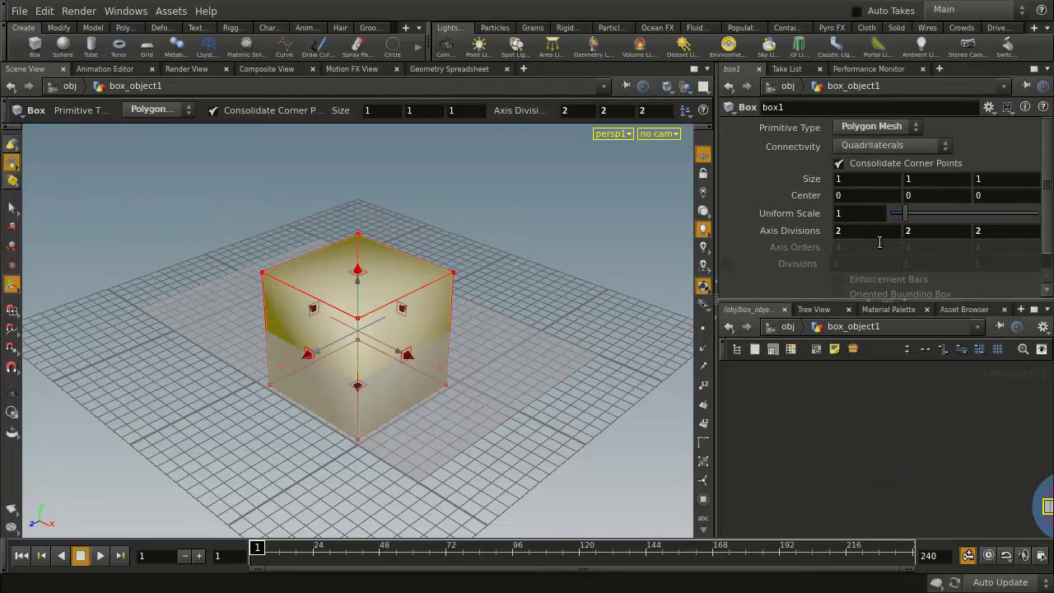
- Size the box 0.1 × 1 × 0.1 with center Y 0.5, back at /obj
click(837, 178)
text(.1)
key(Tab)
key(Tab)
text(.)
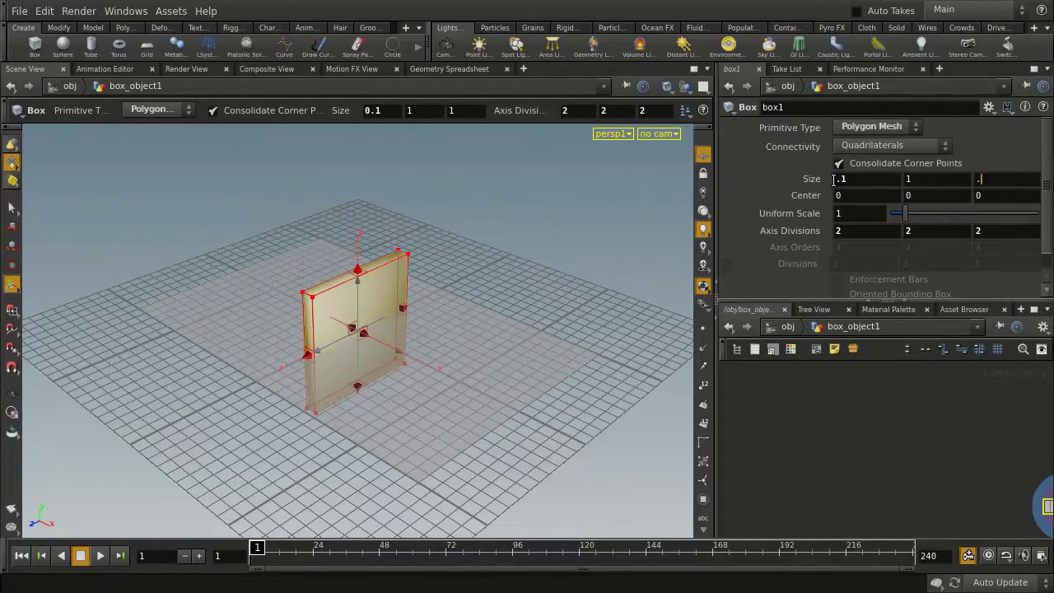
text(1)
key(Tab)
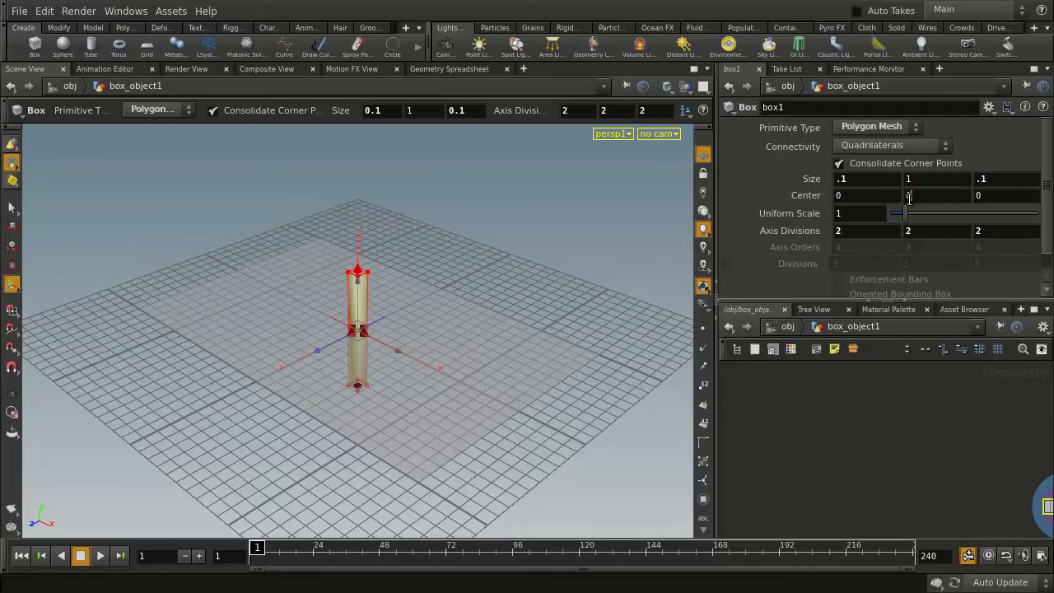
click(905, 196)
text(.5)
key(Return)
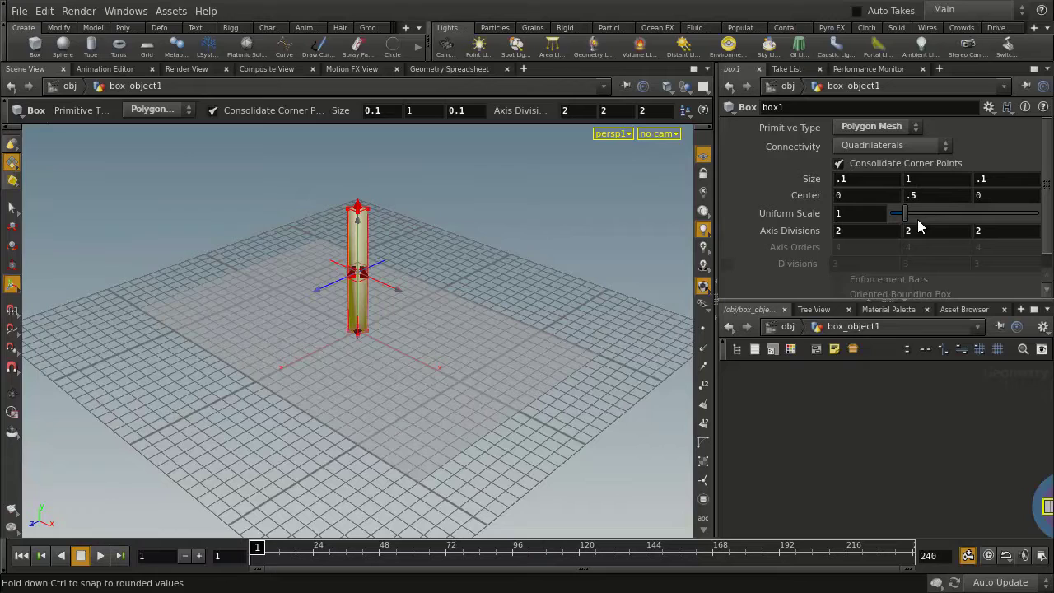
click(787, 328)
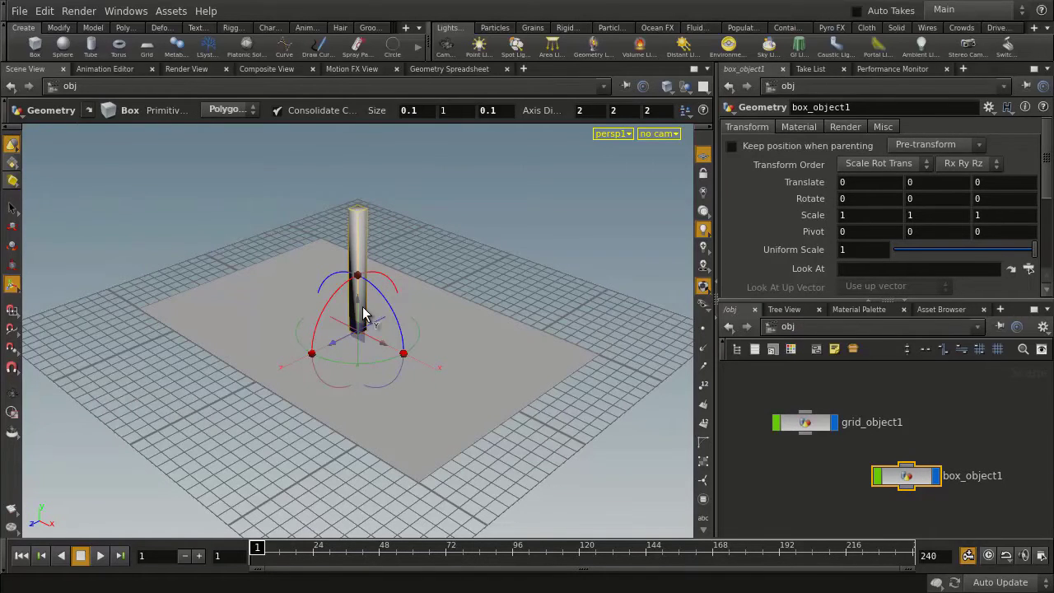
- Copy the column onto the grid points with template point transforms turned off
click(65, 30)
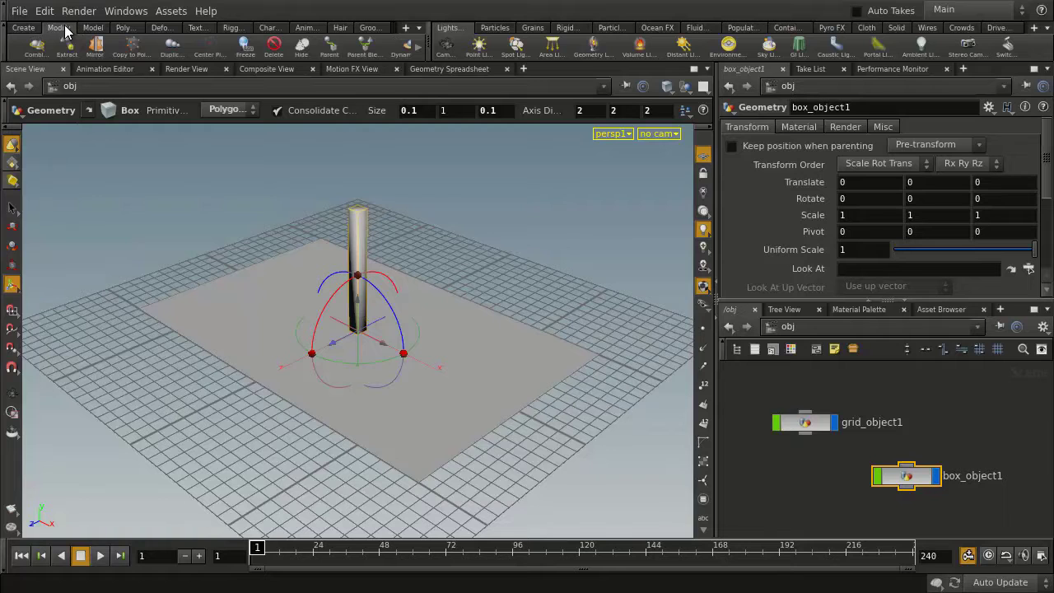
click(129, 49)
click(481, 360)
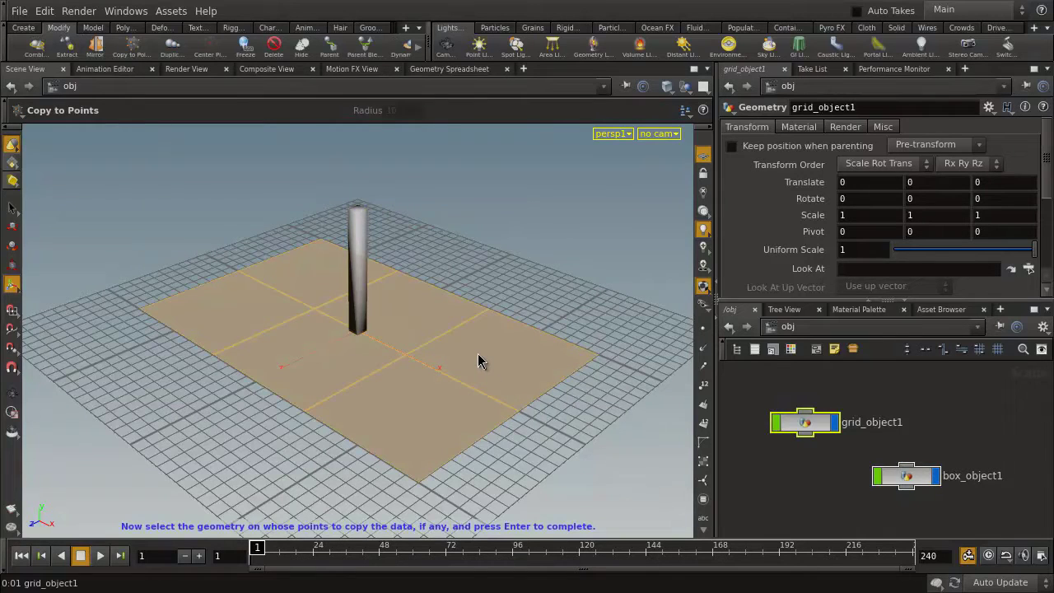
key(Return)
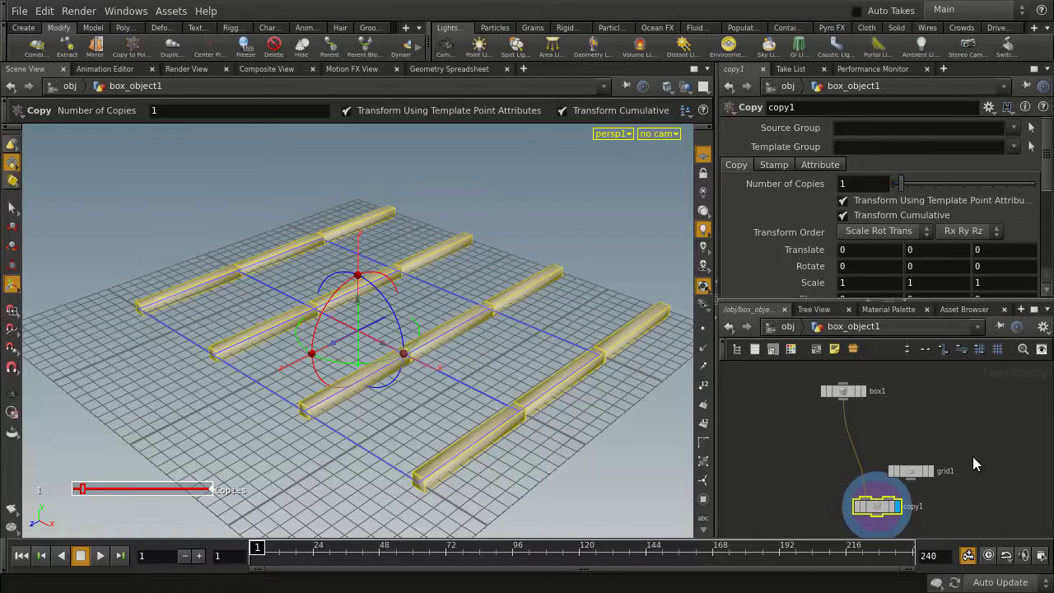
click(842, 200)
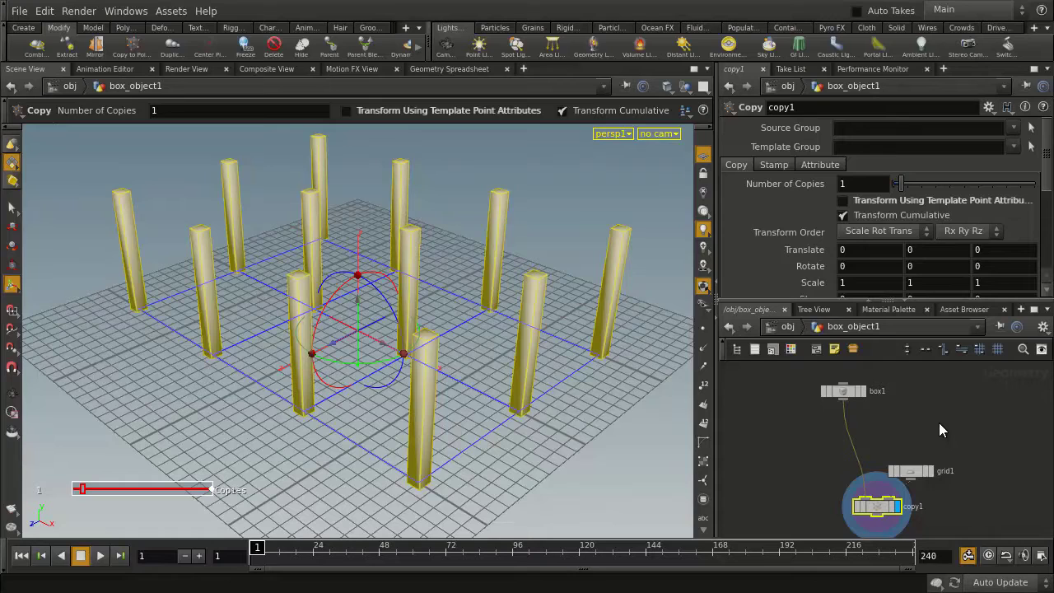
- Deselect the copy node and choose a new Box node from the Tab menu
click(779, 424)
key(Tab)
key(Return)
- Place the new box2 node and size it 3.5 × 0.1 × 2.5
click(767, 426)
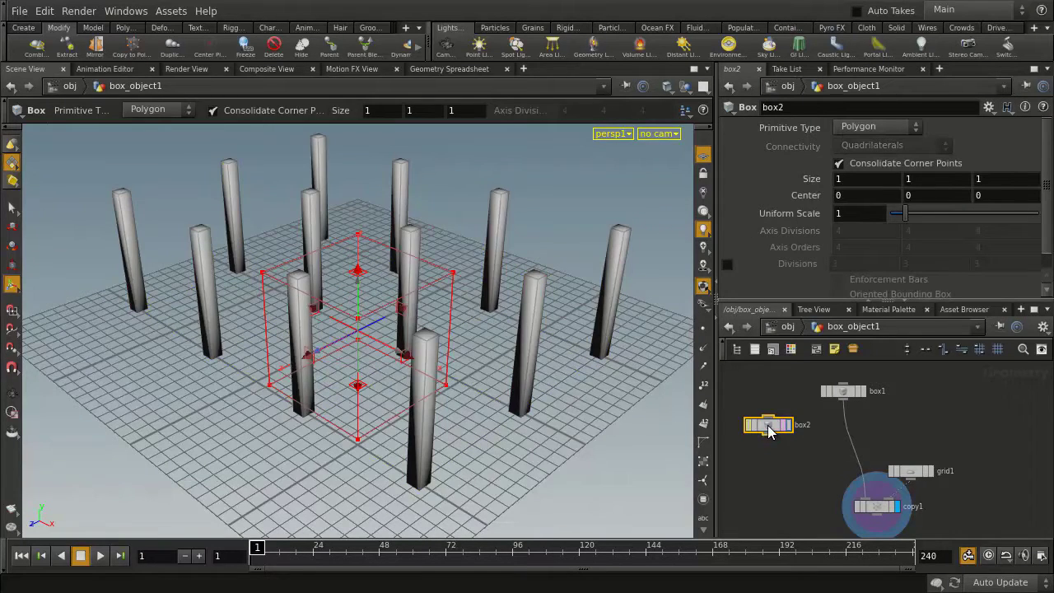
click(903, 181)
text(.1)
key(Return)
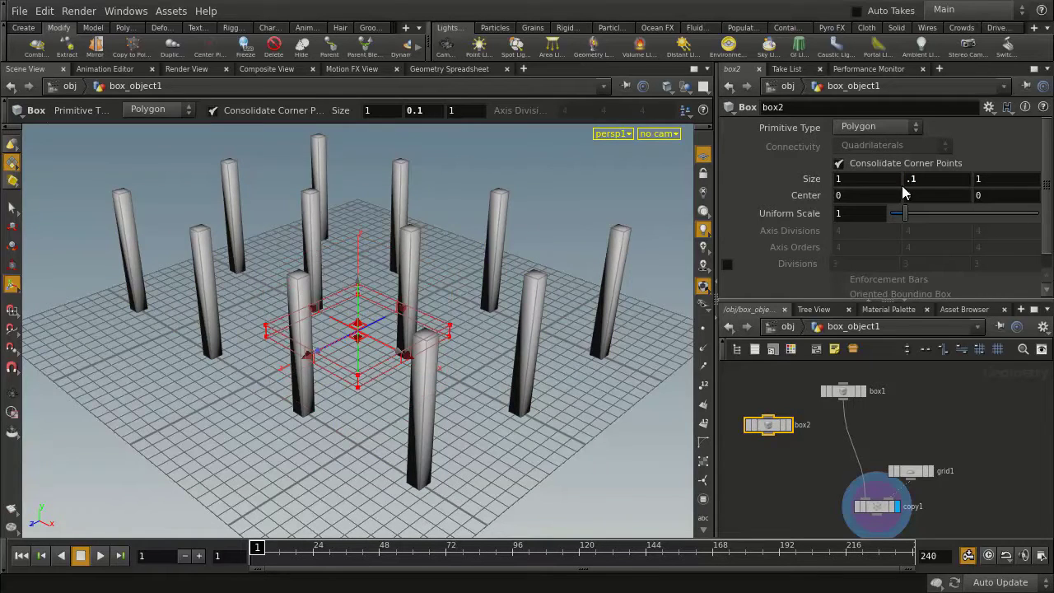
click(843, 178)
text(3.)
text(5)
key(Tab)
key(Tab)
text(2.)
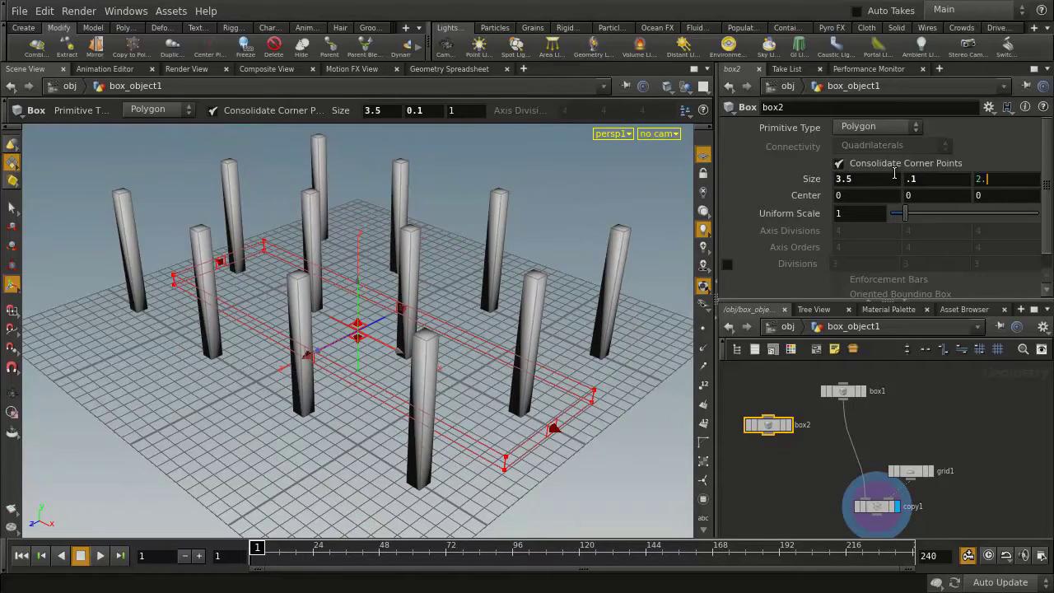
text(5)
key(Return)
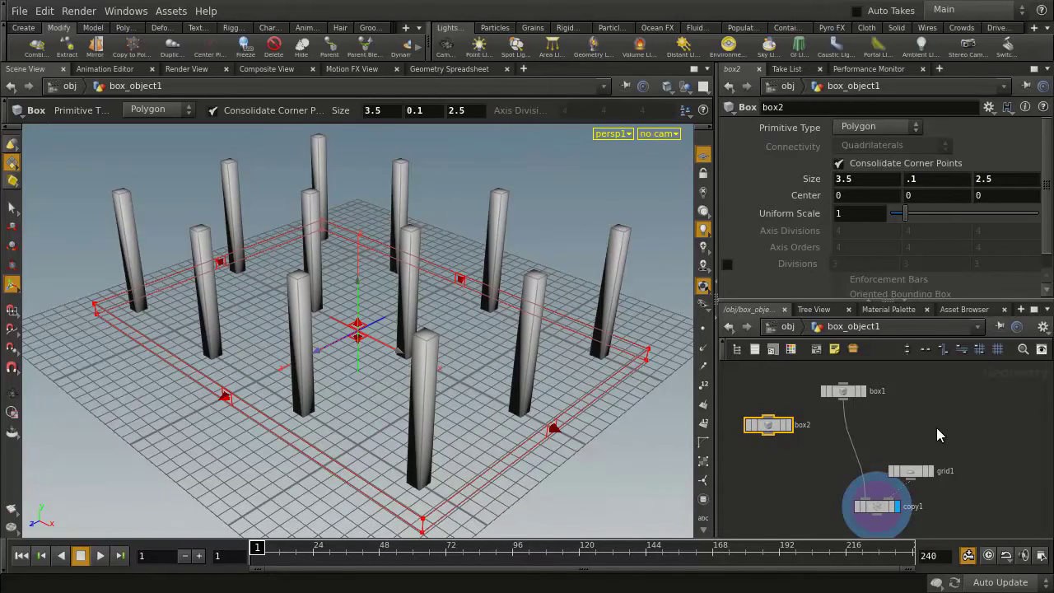
- Raise the slab's center Y to 1 so it sits above the columns
middle_drag(935, 427, 931, 382)
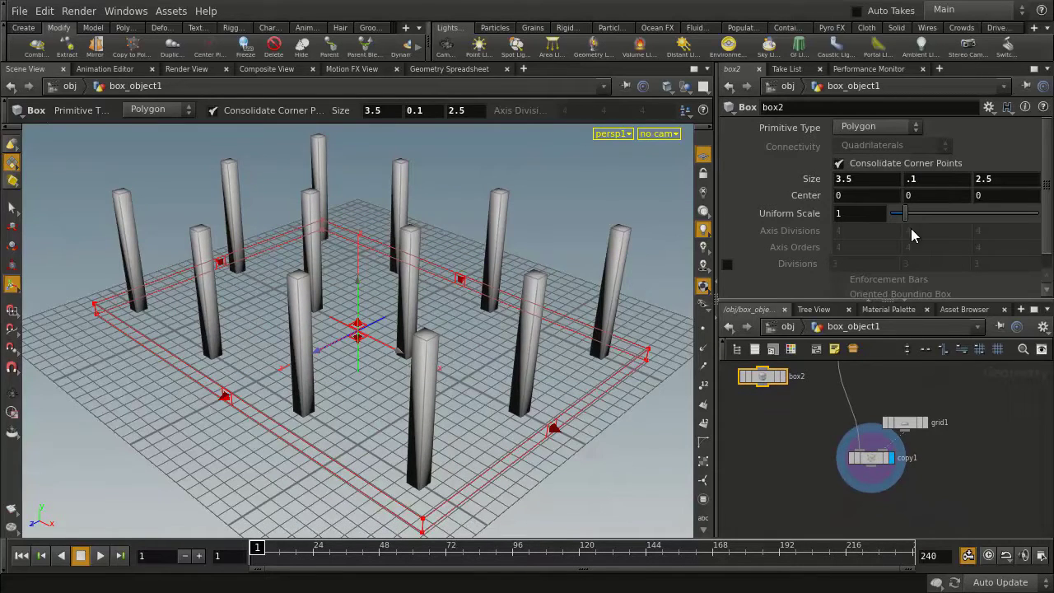
double_click(903, 194)
text(1)
key(Return)
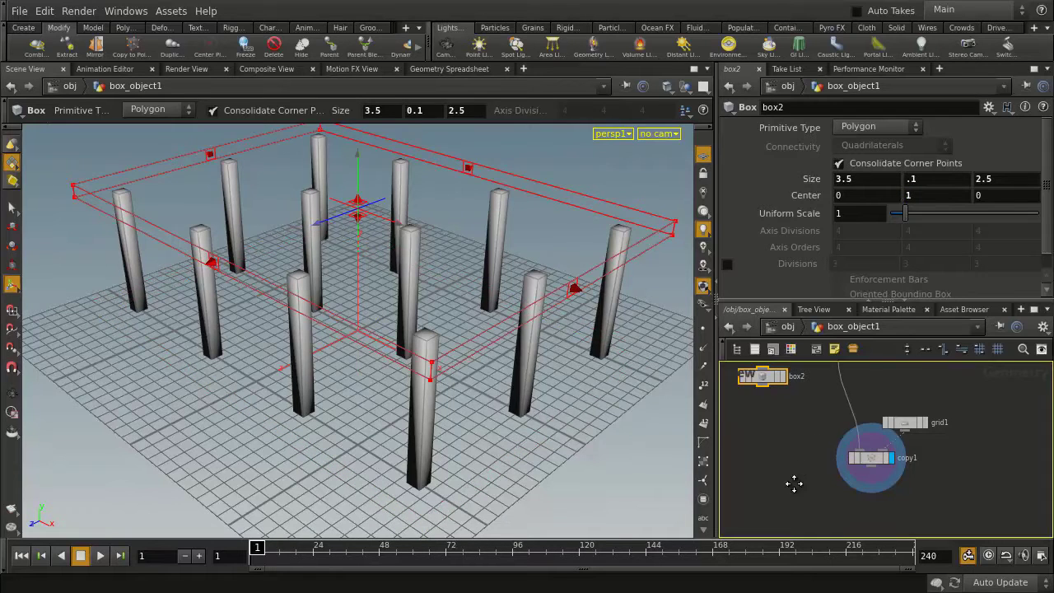
mouse_move(793, 484)
middle_down()
mouse_move(787, 468)
mouse_move(786, 483)
middle_up()
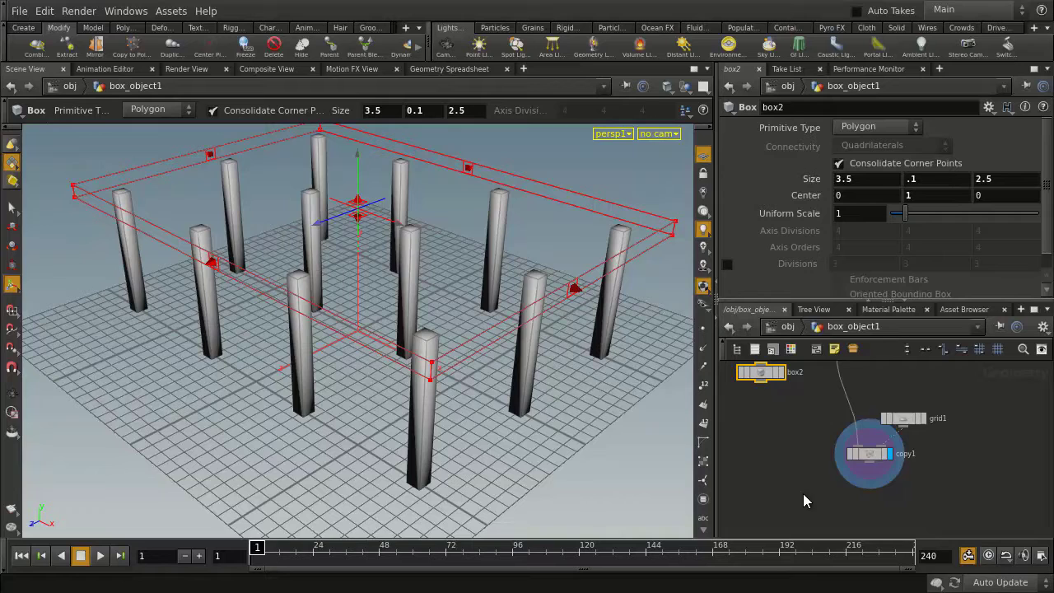
- Merge box2 and copy1 in a displayed merge1 node, orbiting to view the table
key(Tab)
text(merge)
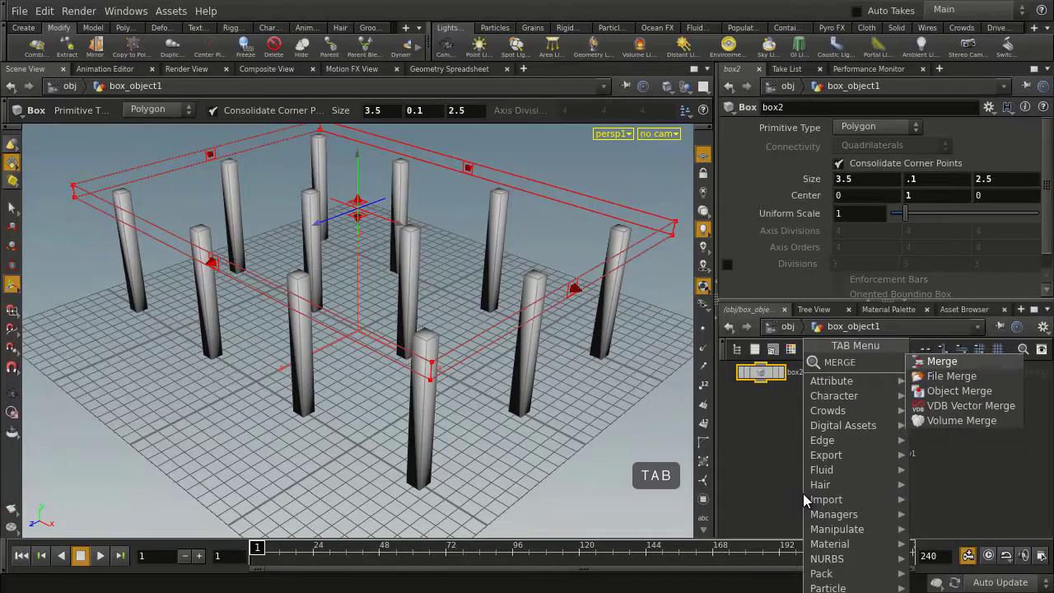
key(Return)
click(829, 510)
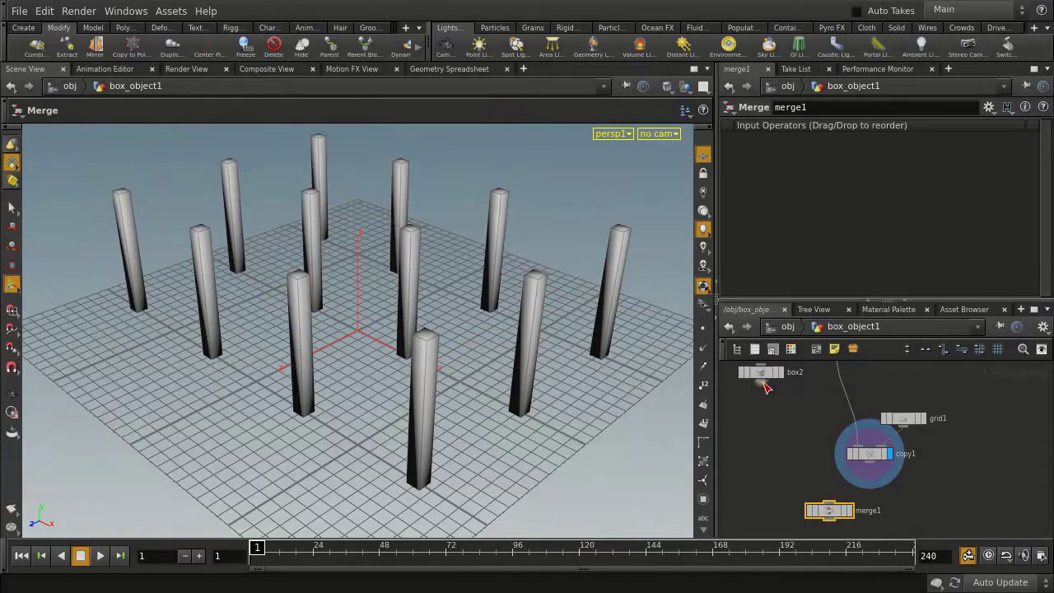
drag(763, 384, 829, 503)
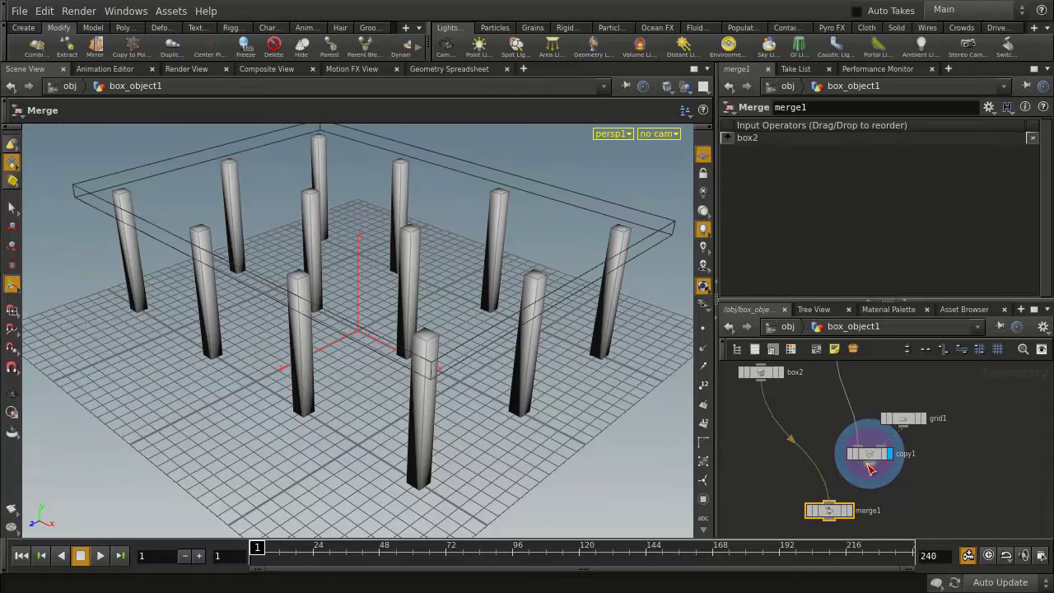
drag(870, 467, 829, 503)
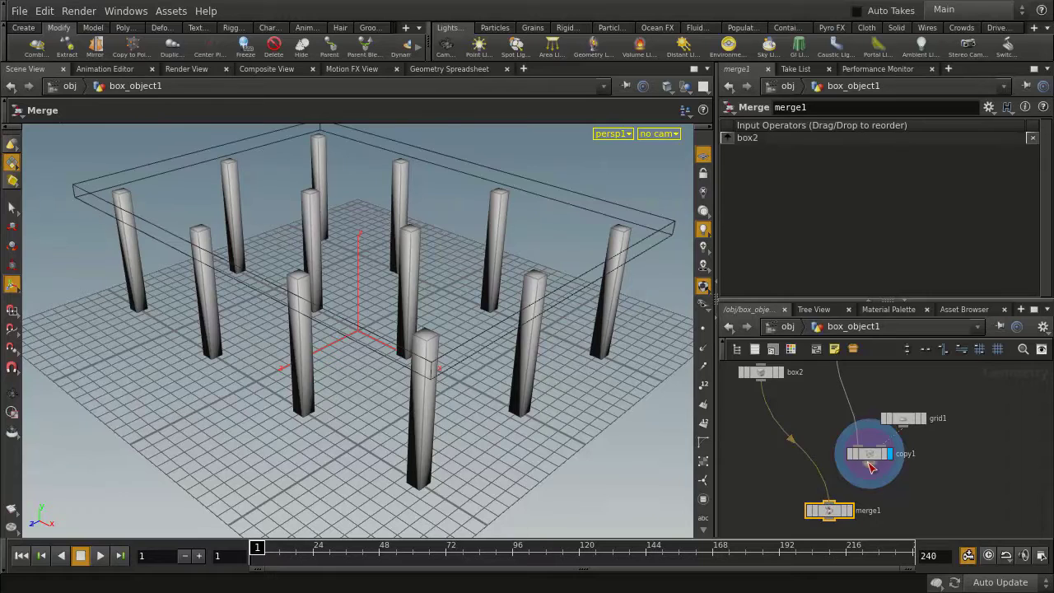
click(848, 511)
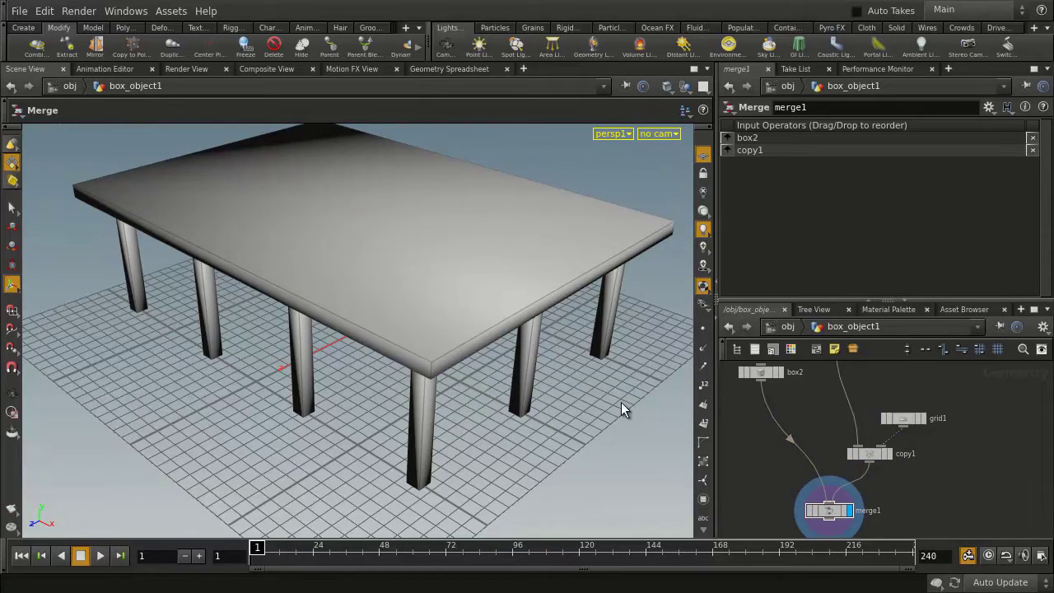
key(Escape)
right_drag(582, 365, 404, 393)
mouse_move(405, 392)
mouse_down()
mouse_move(466, 348)
mouse_move(454, 359)
mouse_up()
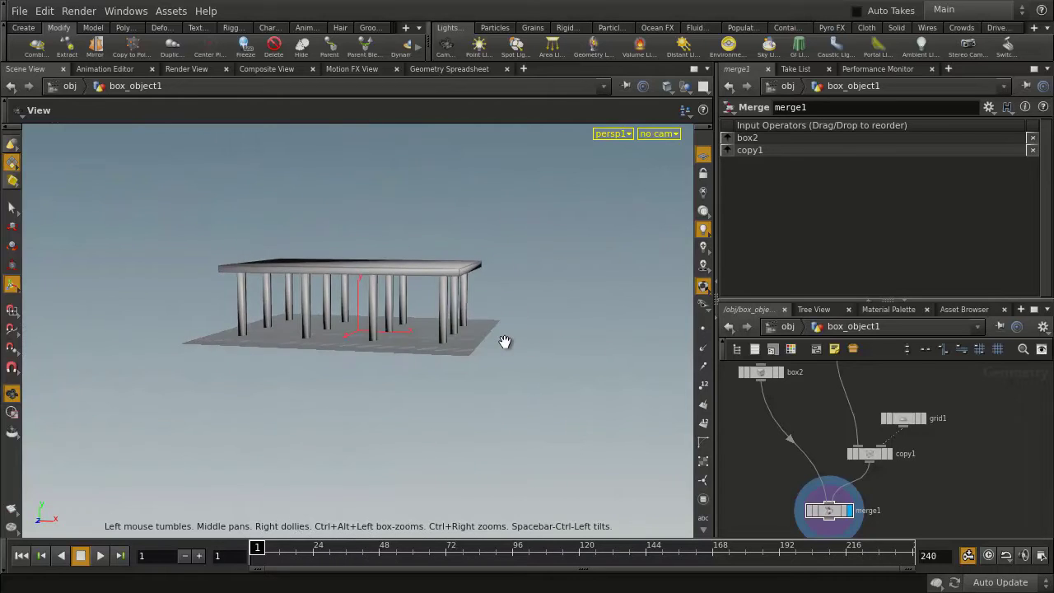
middle_drag(910, 527, 929, 443)
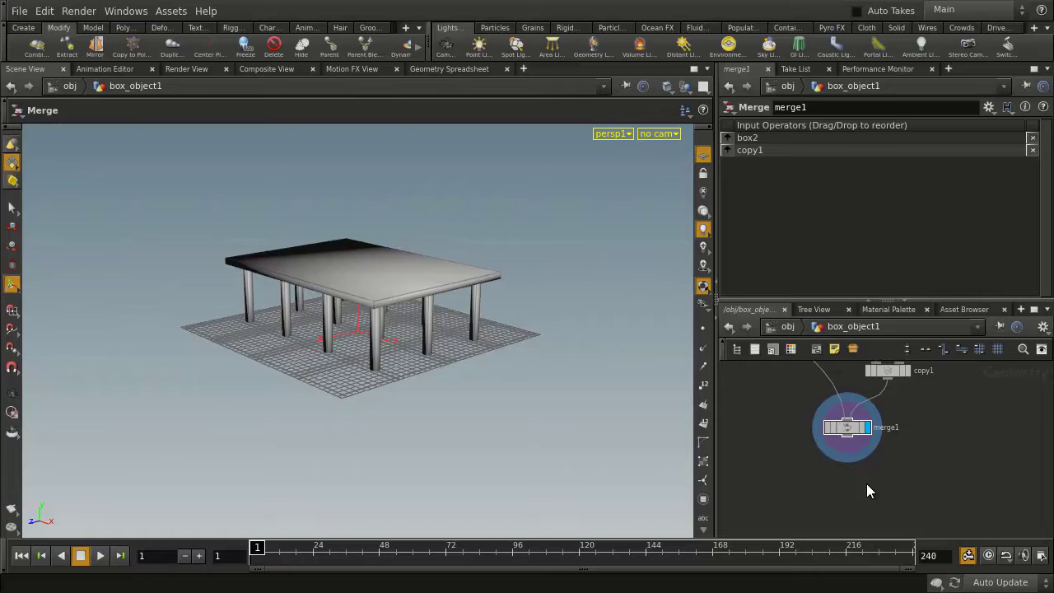
- Add a Duplicate node below merge1 and set its display flag
key(Tab)
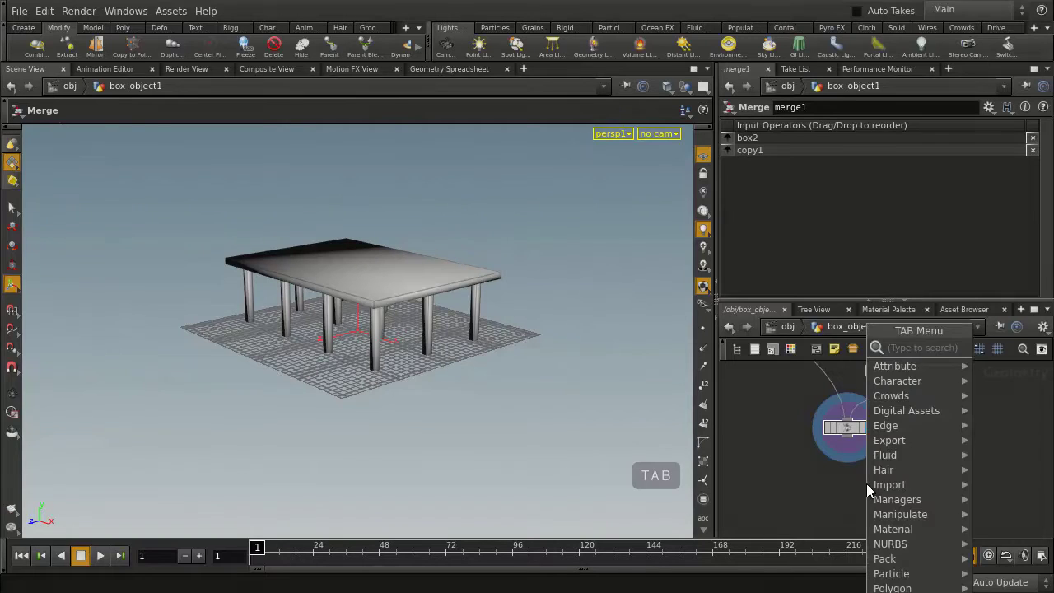
text(dup)
key(Return)
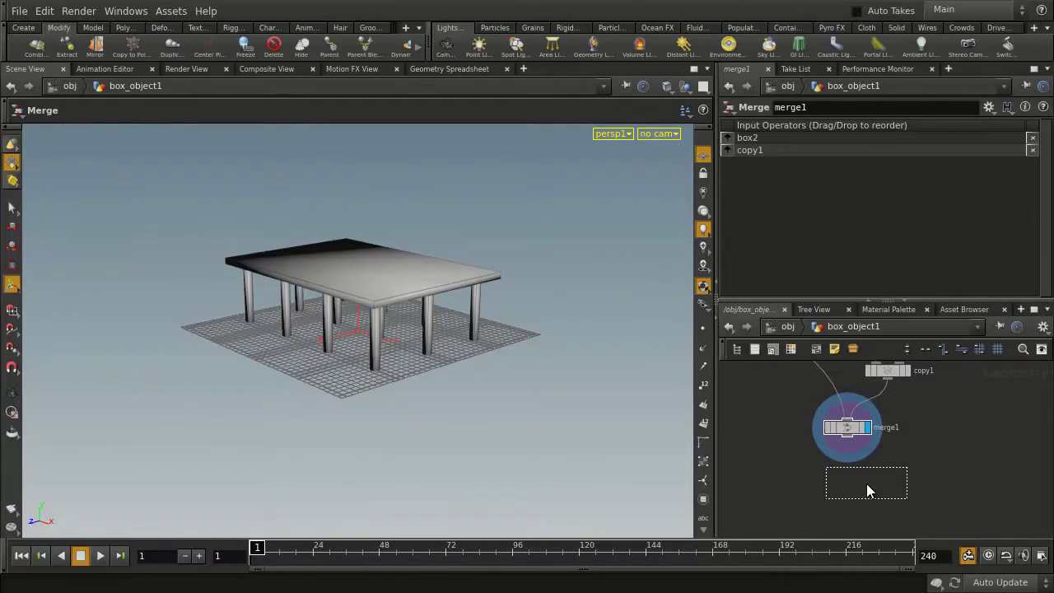
click(846, 493)
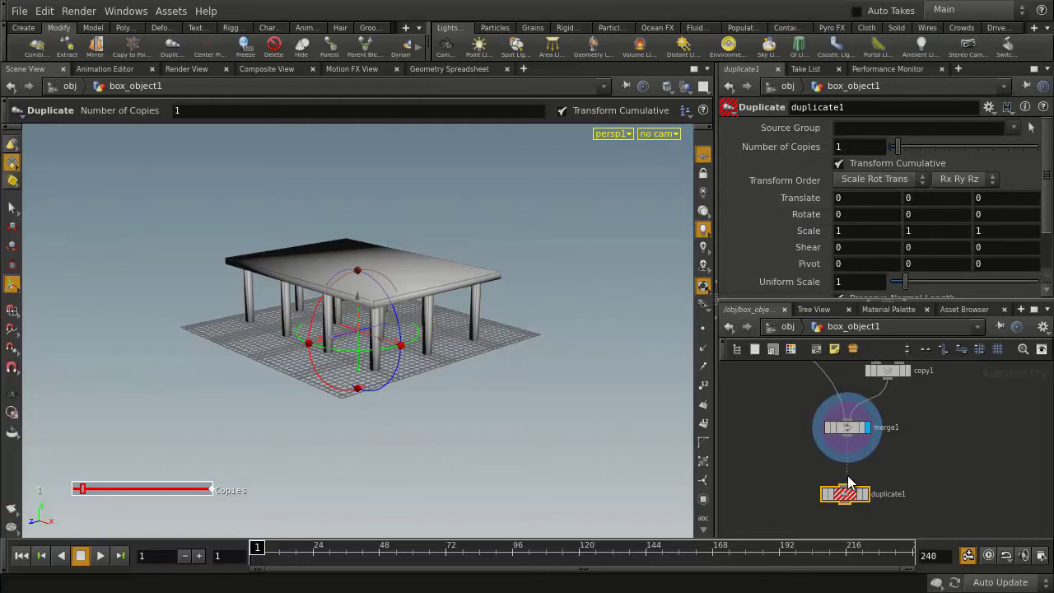
click(864, 494)
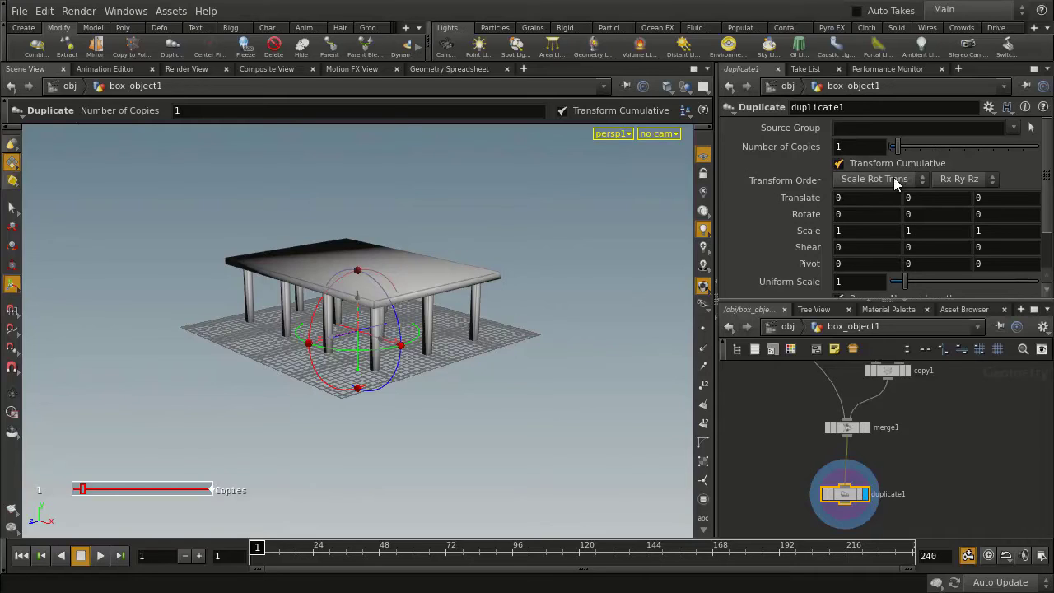
- Set Translate Y to 1 and 3 copies, then frame and orbit the building
click(906, 200)
text(1)
key(Return)
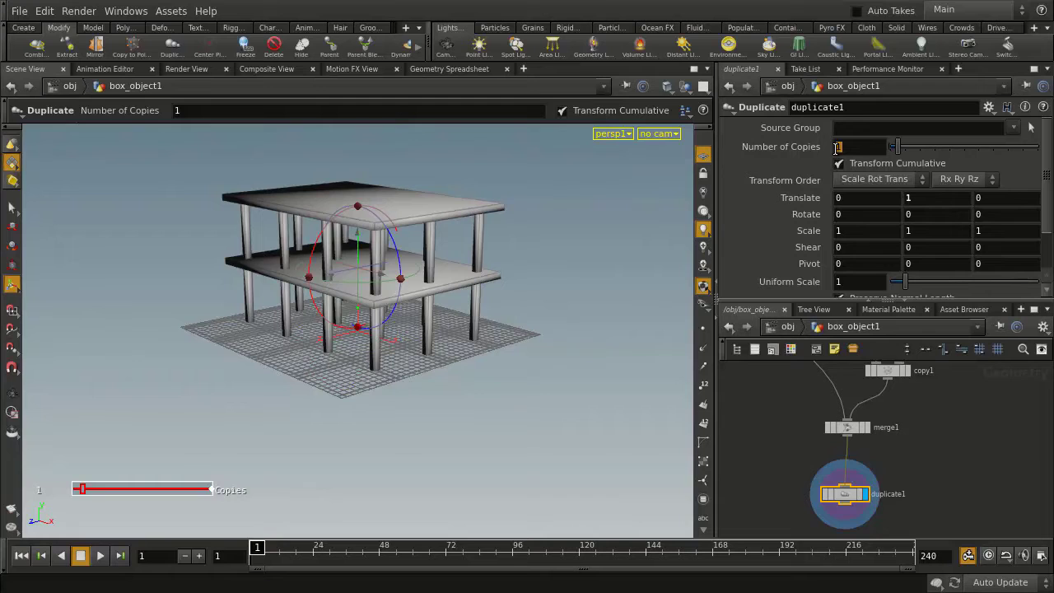
text(3)
key(Return)
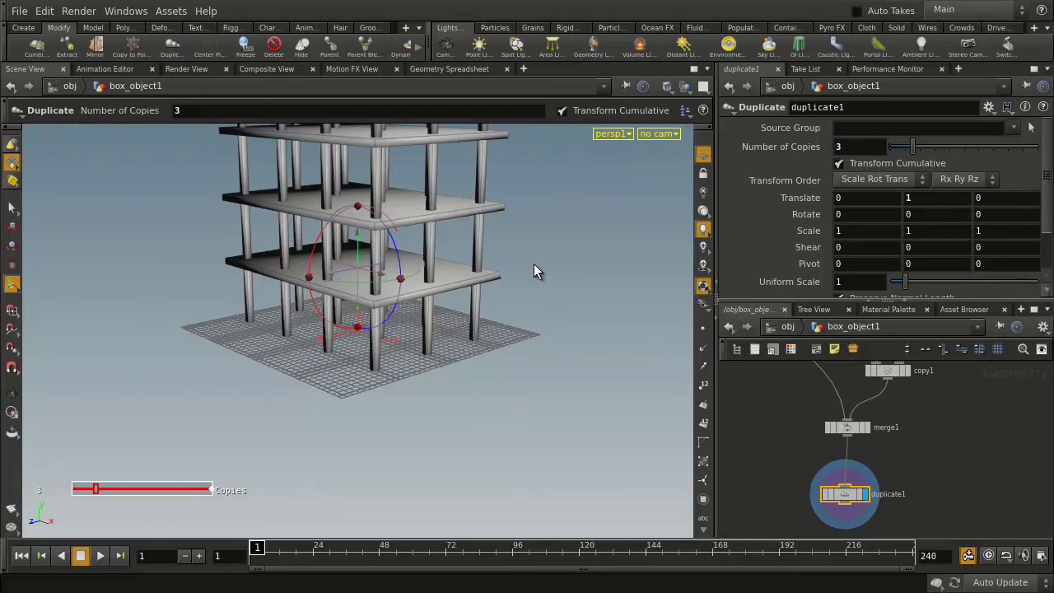
key(space+a)
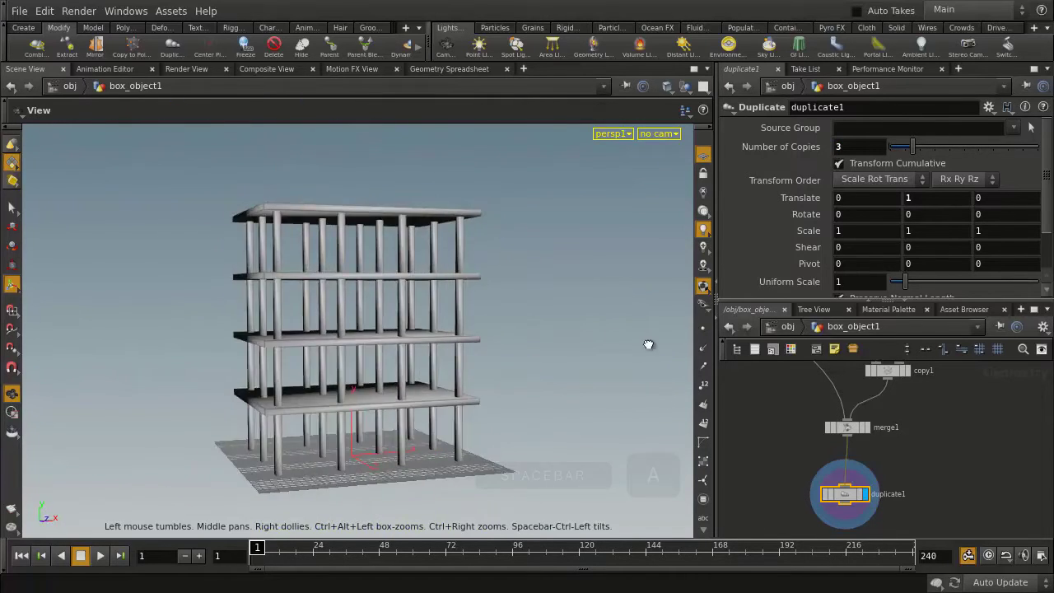
mouse_move(649, 344)
mouse_down()
mouse_move(529, 400)
mouse_move(521, 374)
mouse_up()
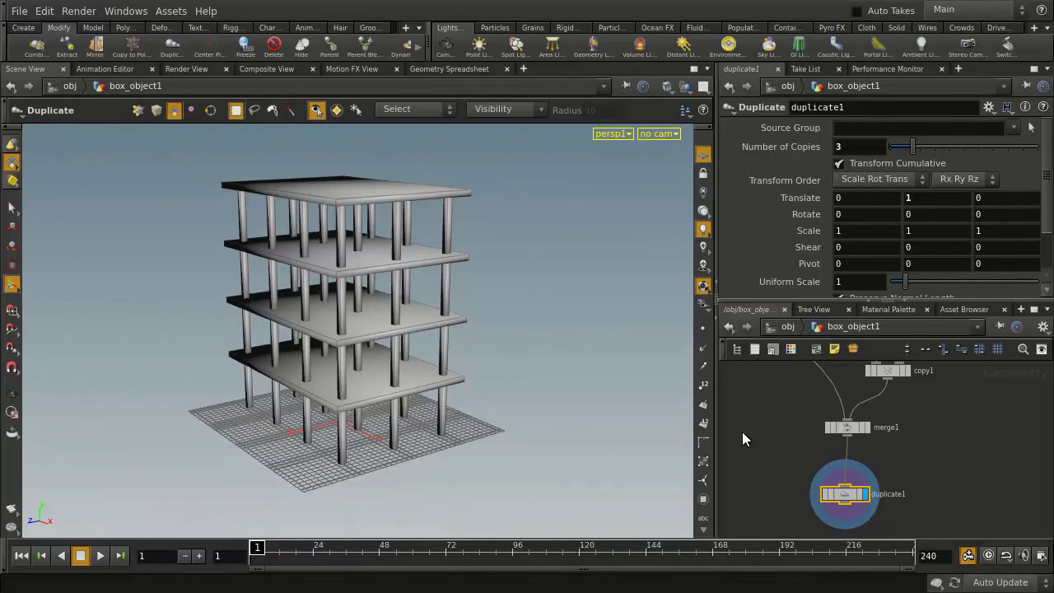
middle_drag(743, 435, 768, 404)
- Add a displayed Normal node under duplicate1 and orbit to inspect the shading
key(Tab)
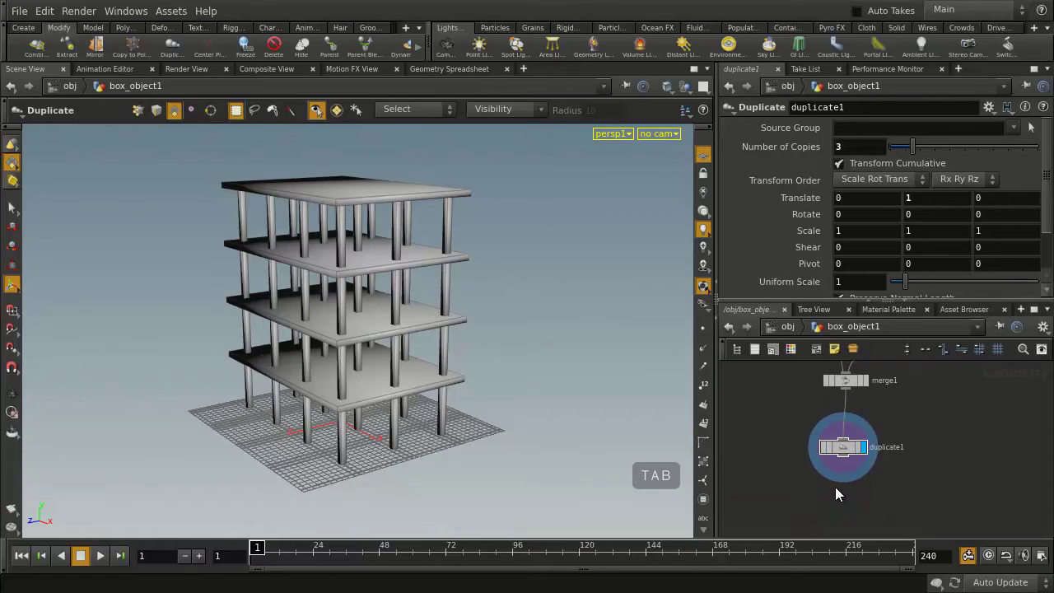
text(normal)
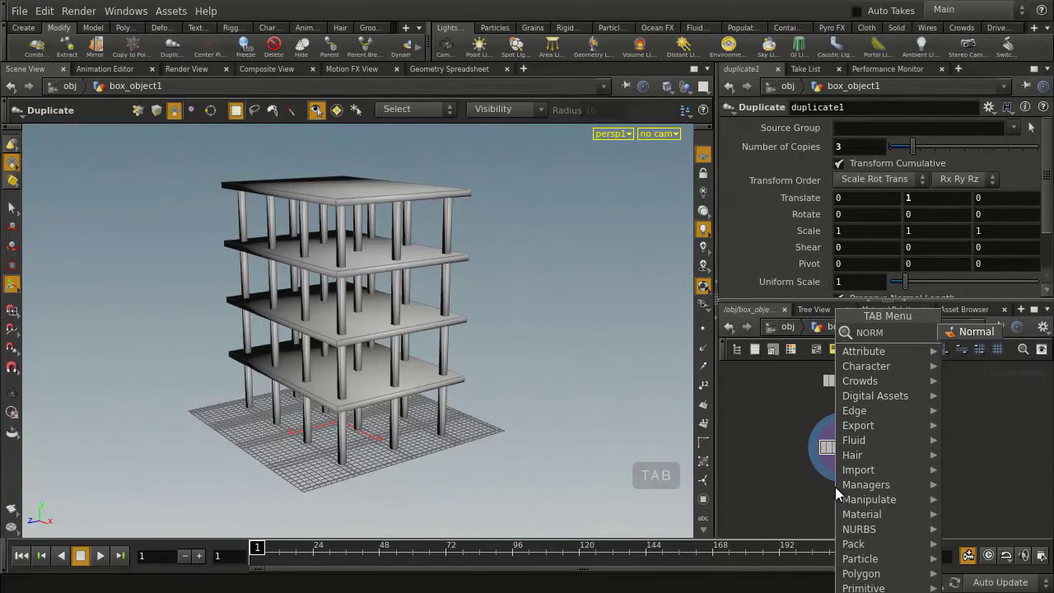
key(Return)
click(849, 494)
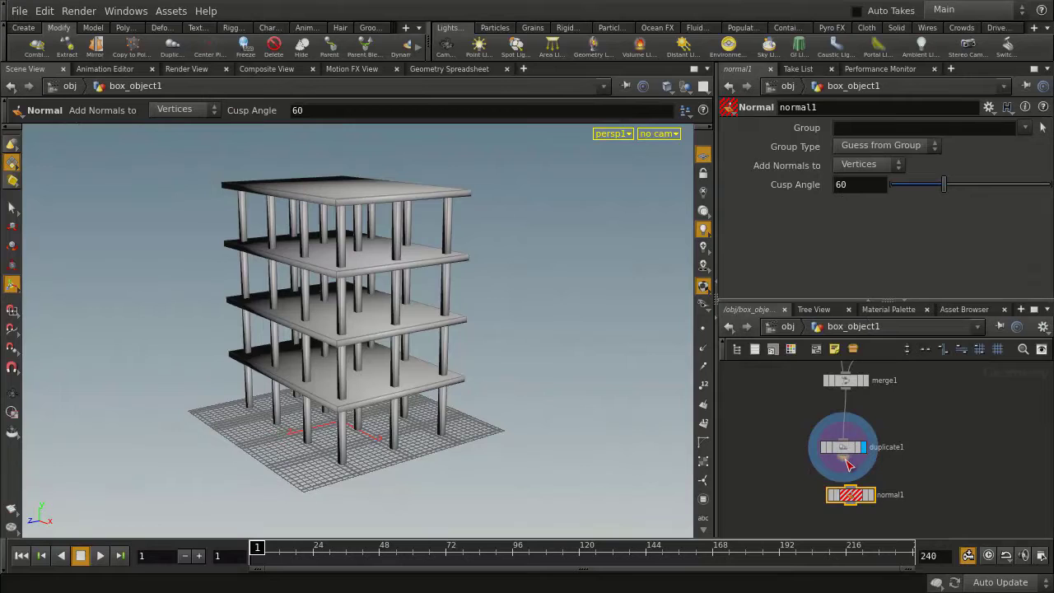
click(869, 495)
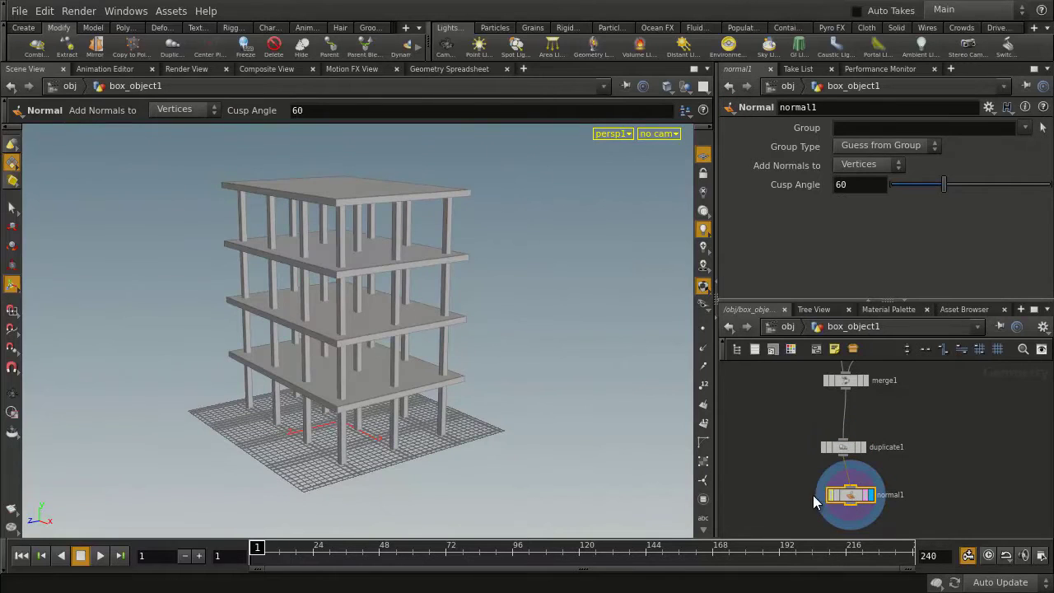
key(Escape)
mouse_move(507, 361)
mouse_down()
mouse_move(493, 371)
mouse_move(518, 375)
mouse_up()
- Select all seven building nodes and choose New Digital Asset From Selection
key(Return)
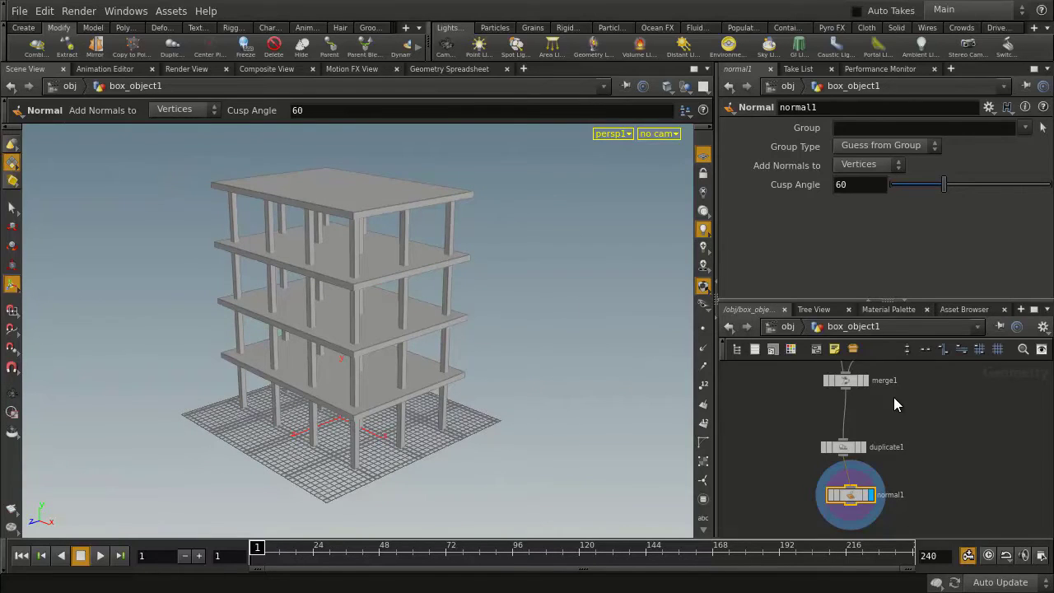
right_drag(933, 426, 834, 436)
middle_drag(842, 420, 790, 442)
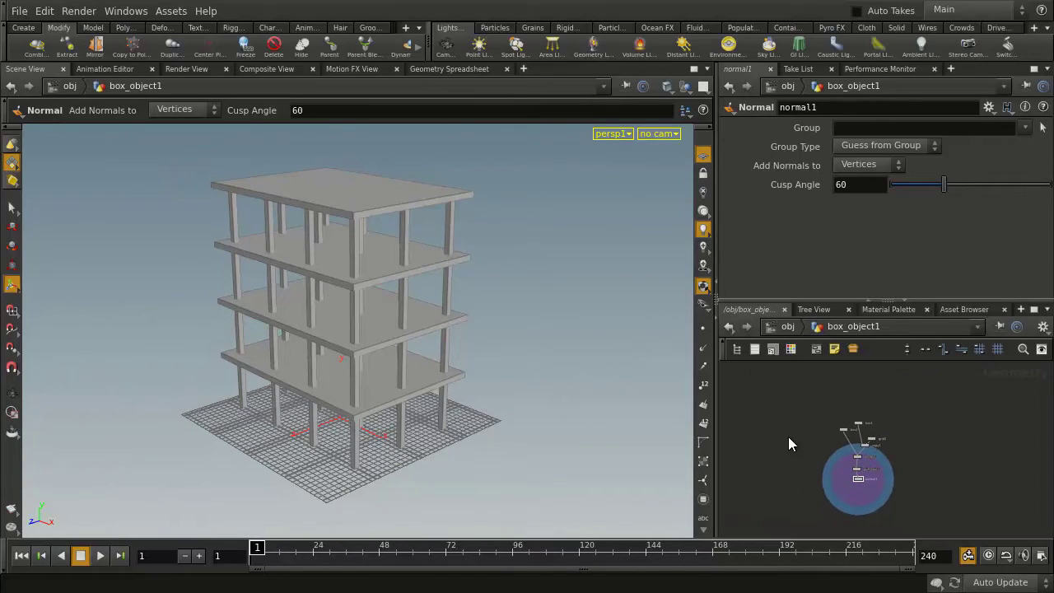
drag(793, 411, 910, 507)
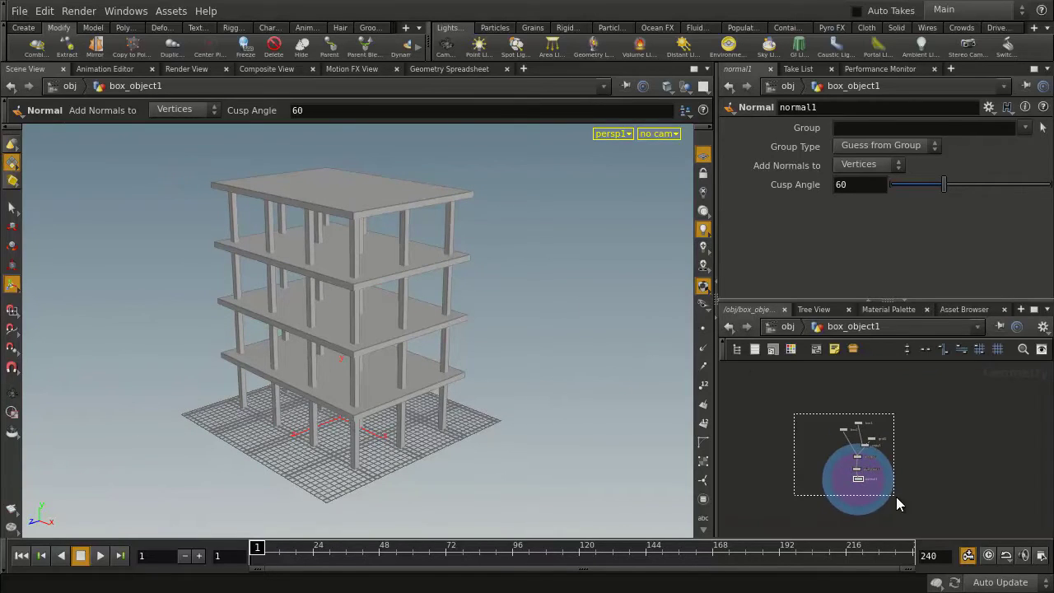
click(168, 13)
click(173, 31)
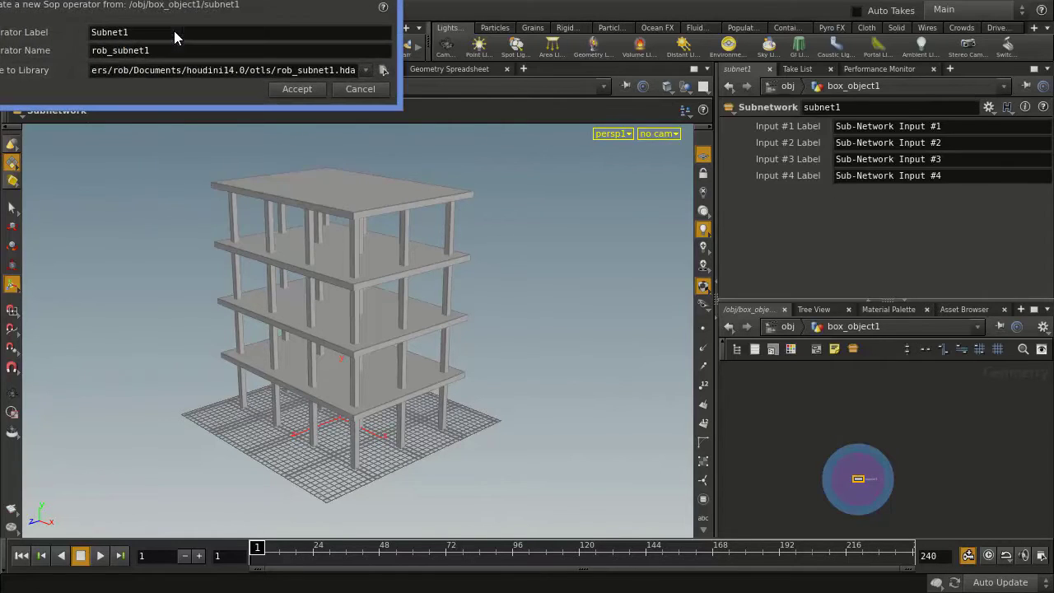
- Label the asset Building and set its library to building.hda on the Desktop
drag(427, 259, 381, 258)
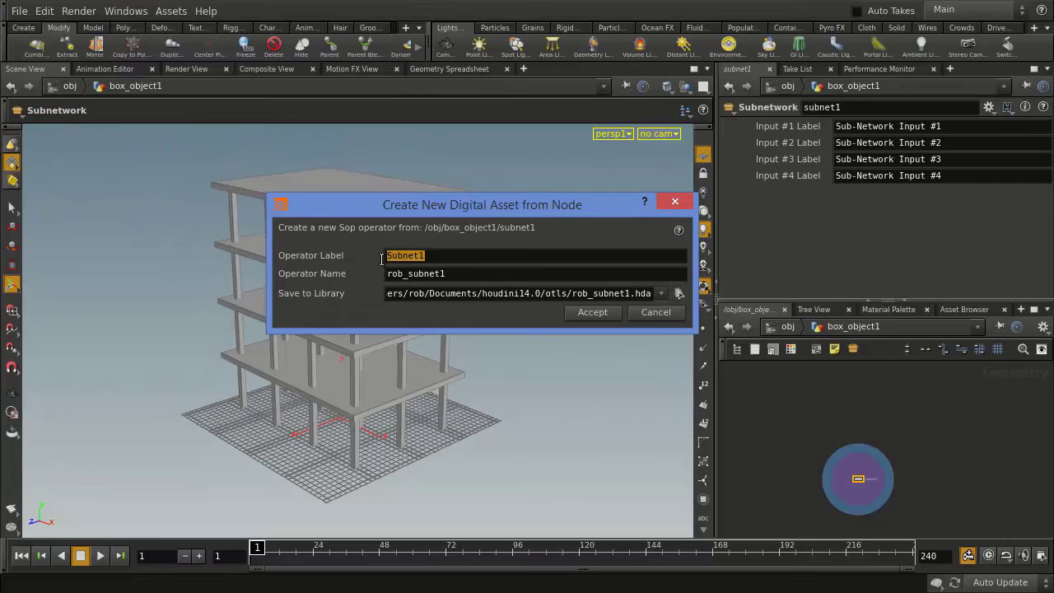
key(BackSpace)
text(Buil)
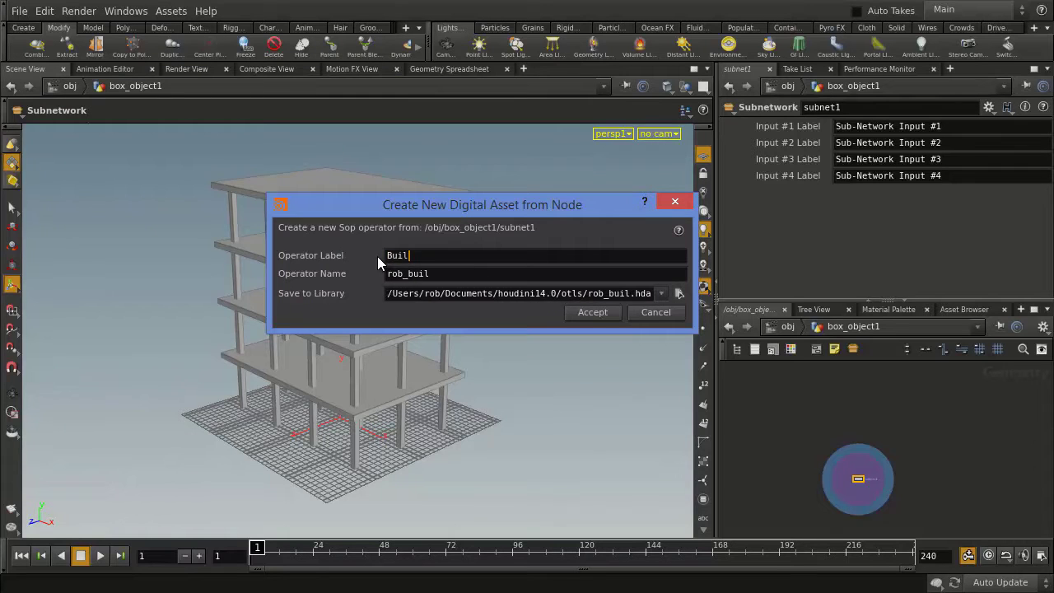
text(ding)
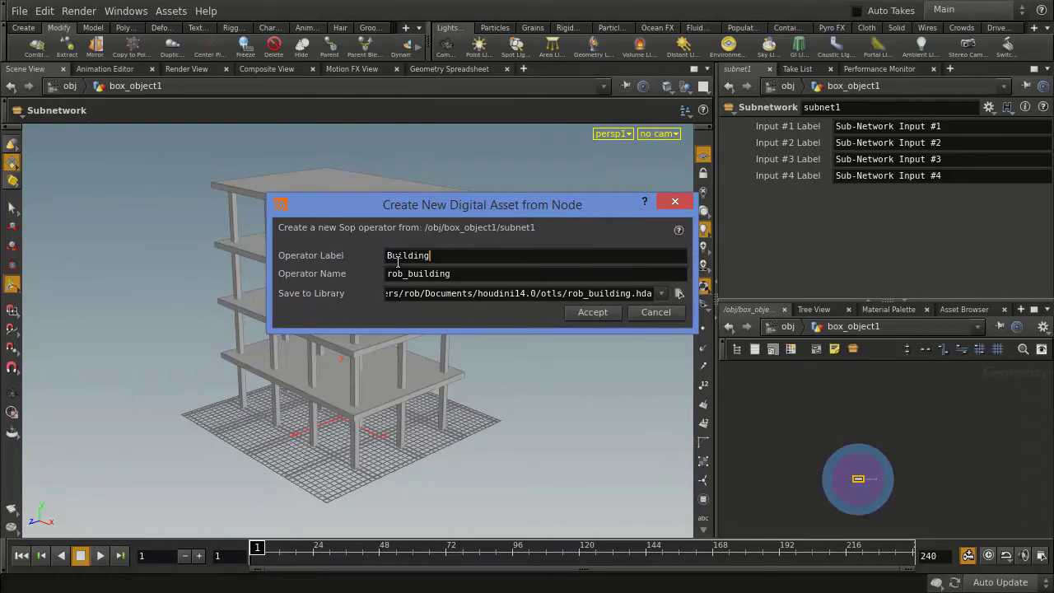
click(679, 293)
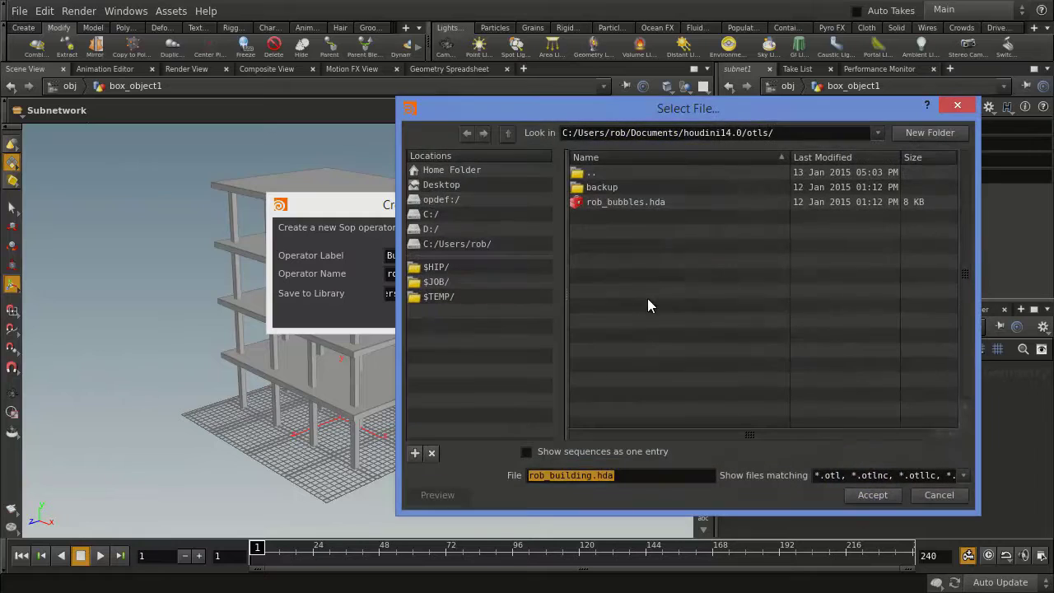
click(433, 184)
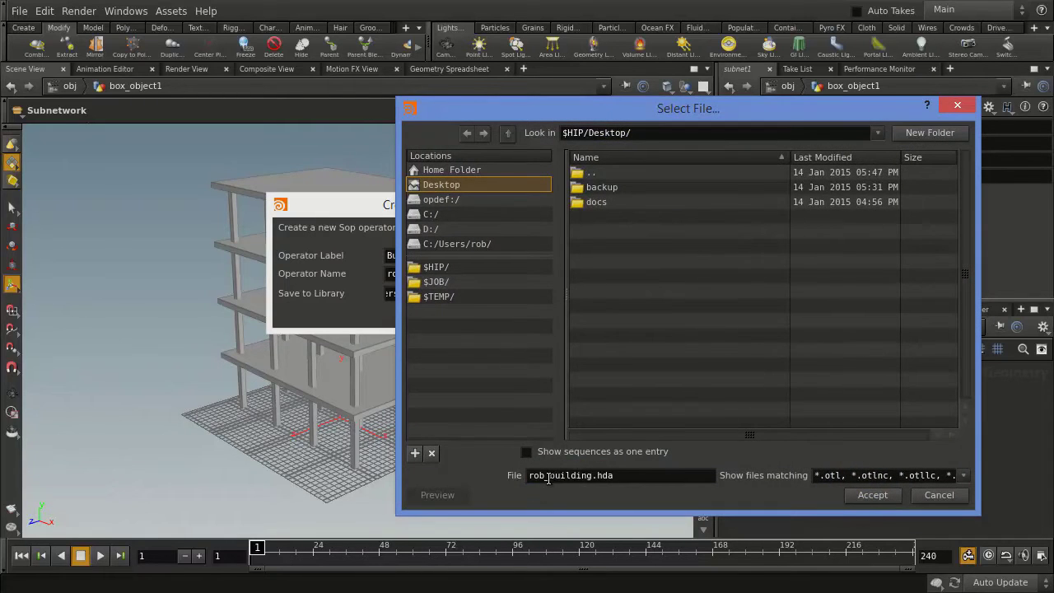
drag(556, 475, 512, 475)
key(BackSpace)
click(868, 494)
- Set the operator name to building and create the asset
drag(406, 273, 383, 275)
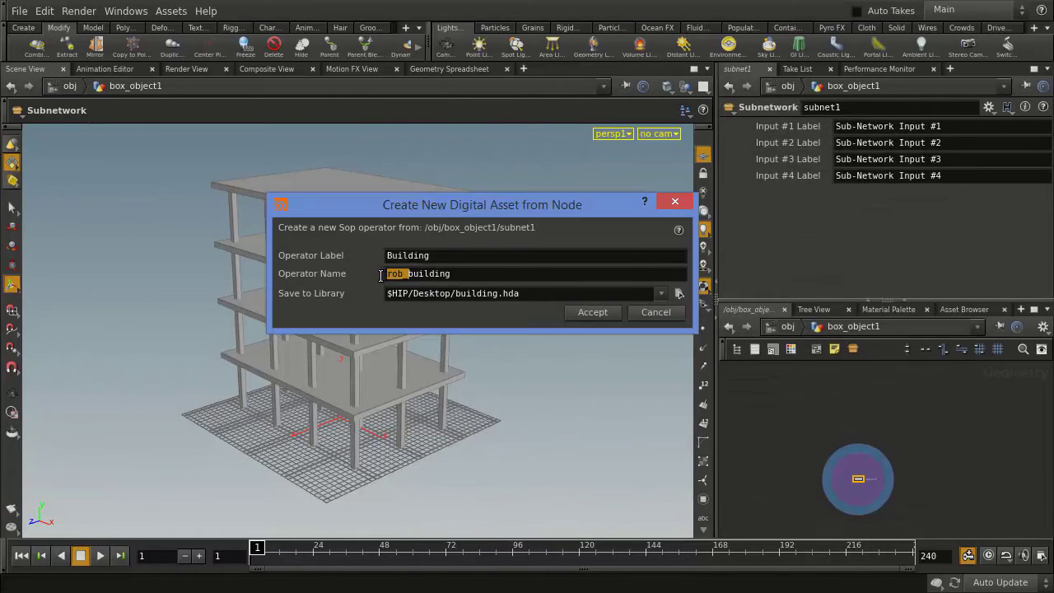
key(BackSpace)
click(588, 313)
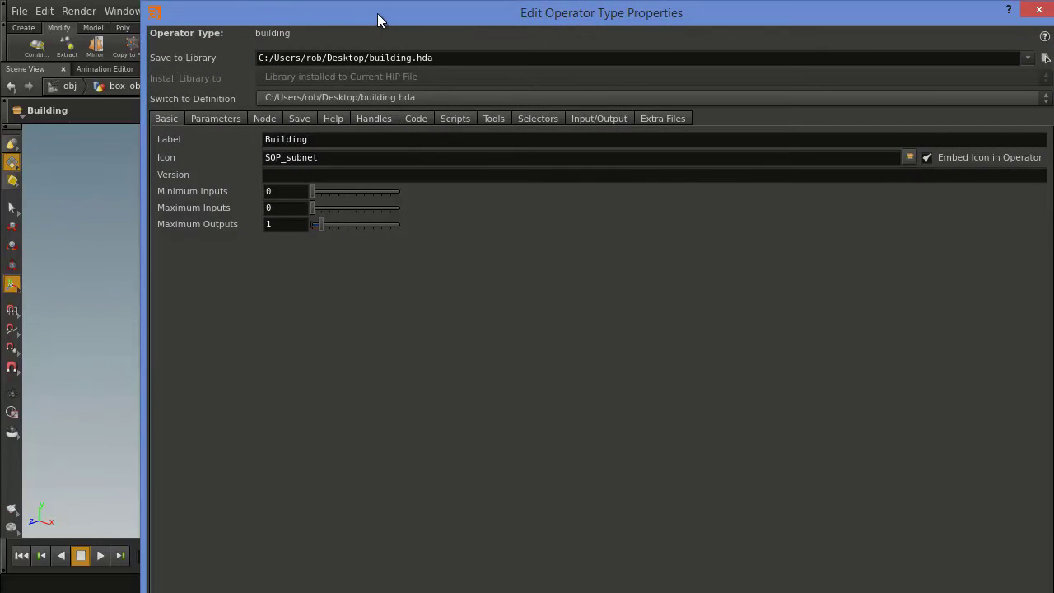
- Accept the Edit Operator Type Properties window, then save the asset via Assets > Save Asset
drag(379, 18, 219, 0)
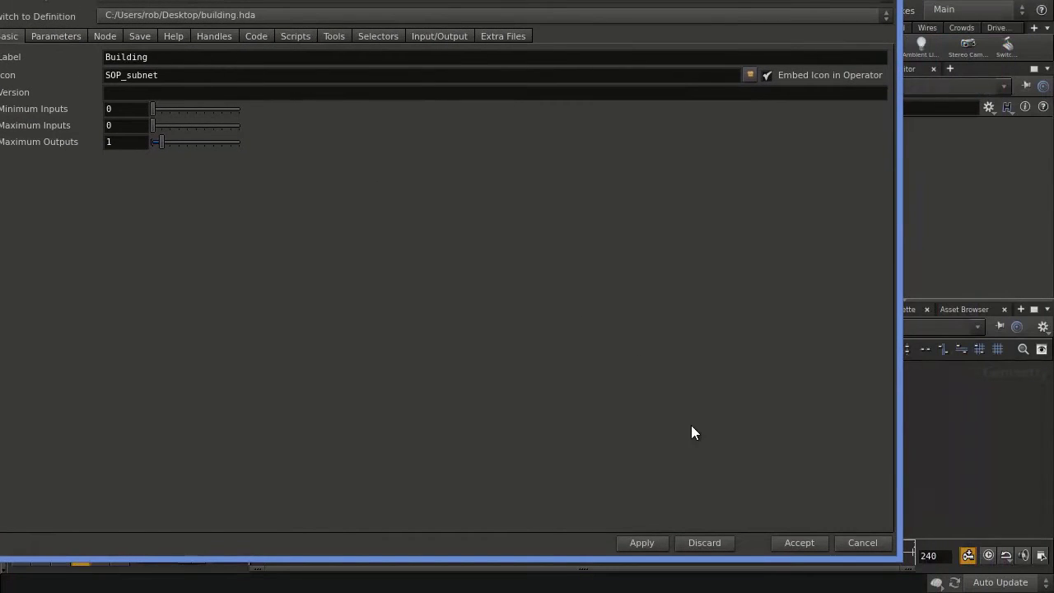
click(803, 542)
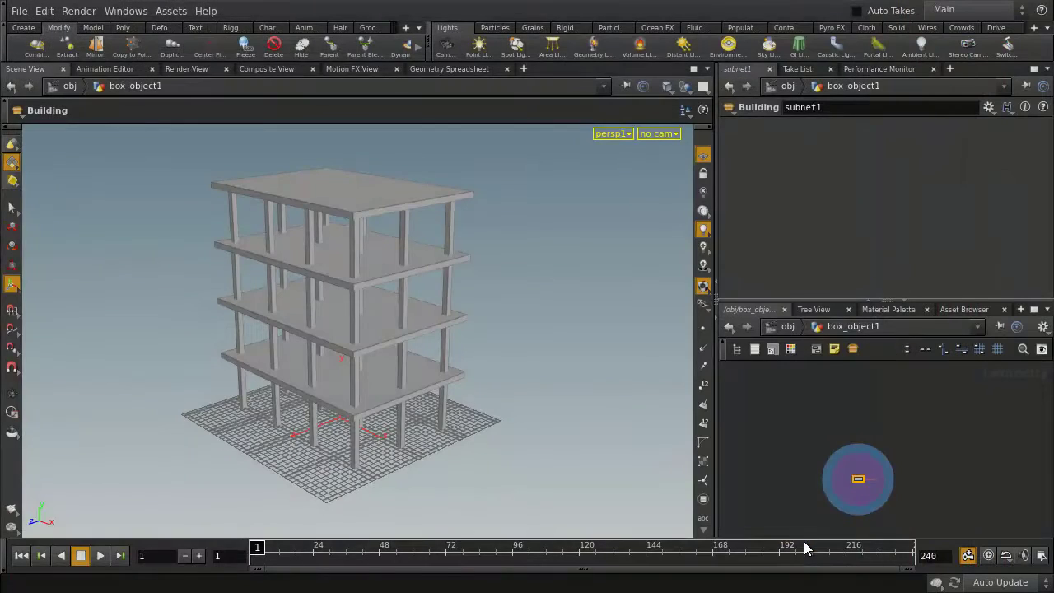
click(171, 11)
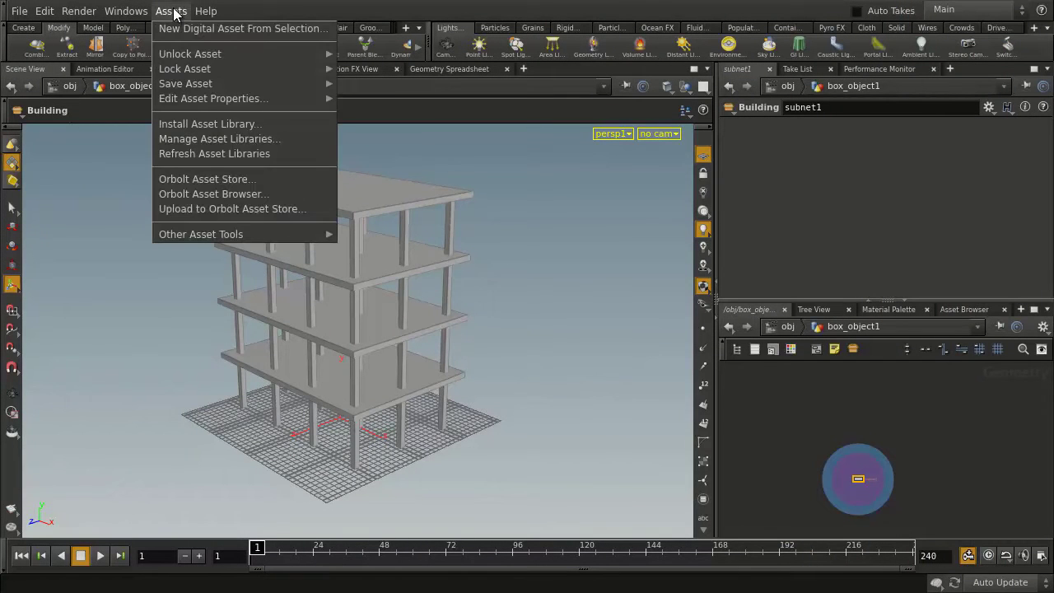
mouse_move(185, 83)
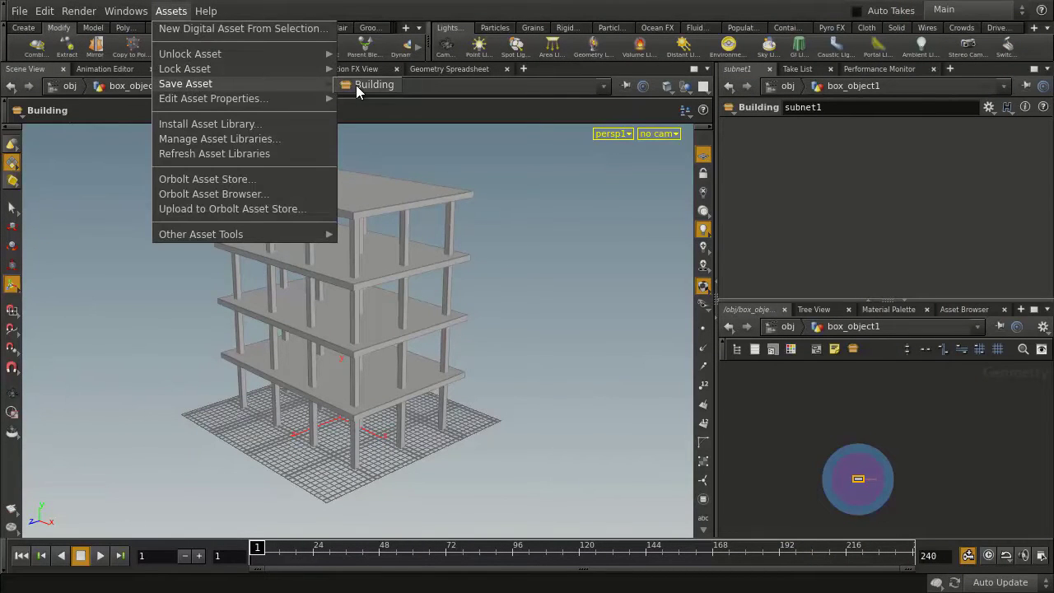
click(356, 87)
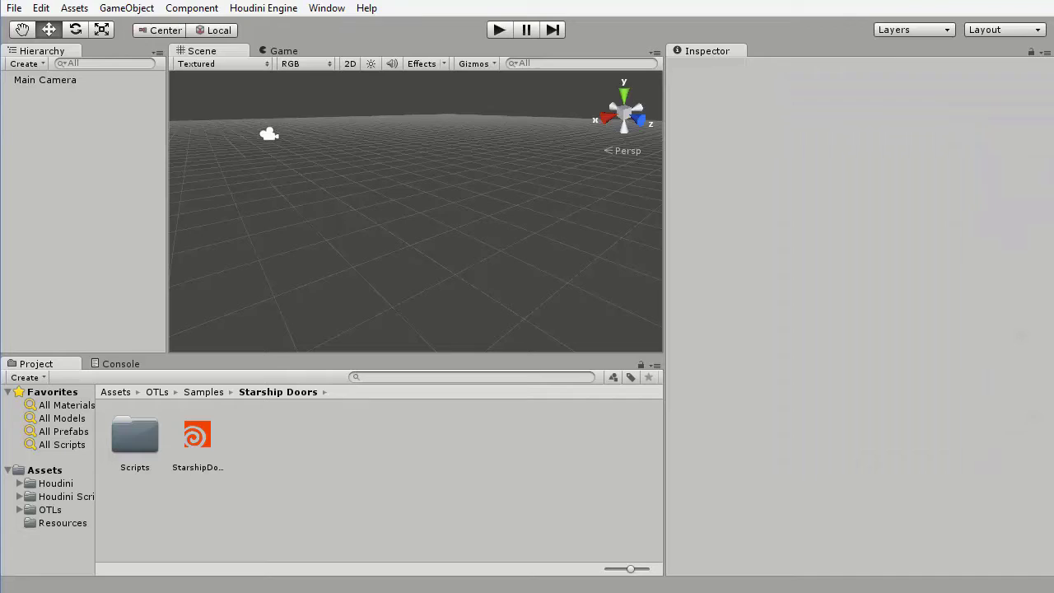
- Load building.hda from the Desktop with Houdini Engine > Load Houdini Asset
click(262, 14)
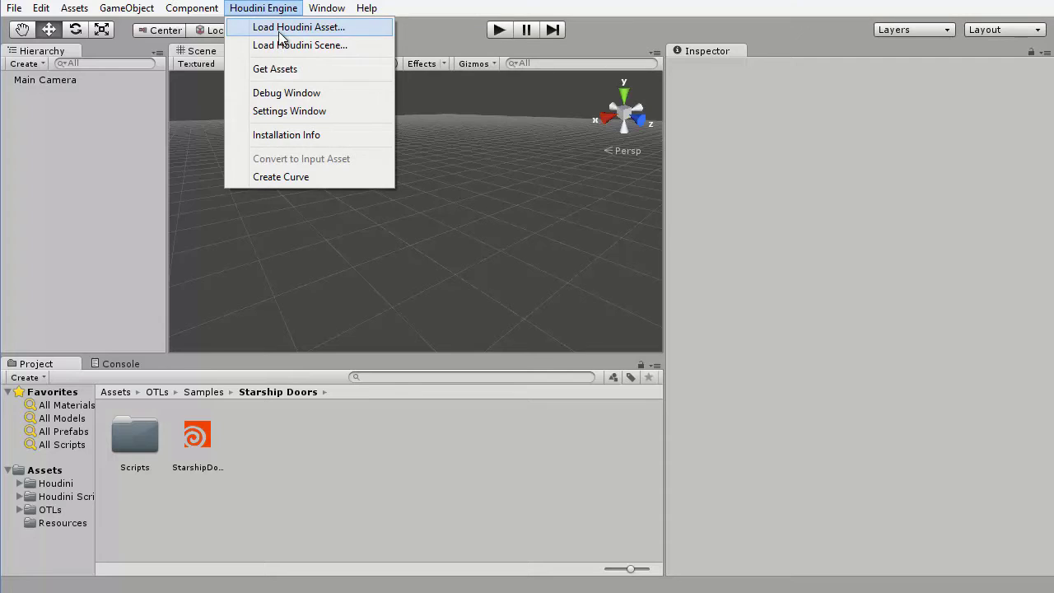
click(278, 29)
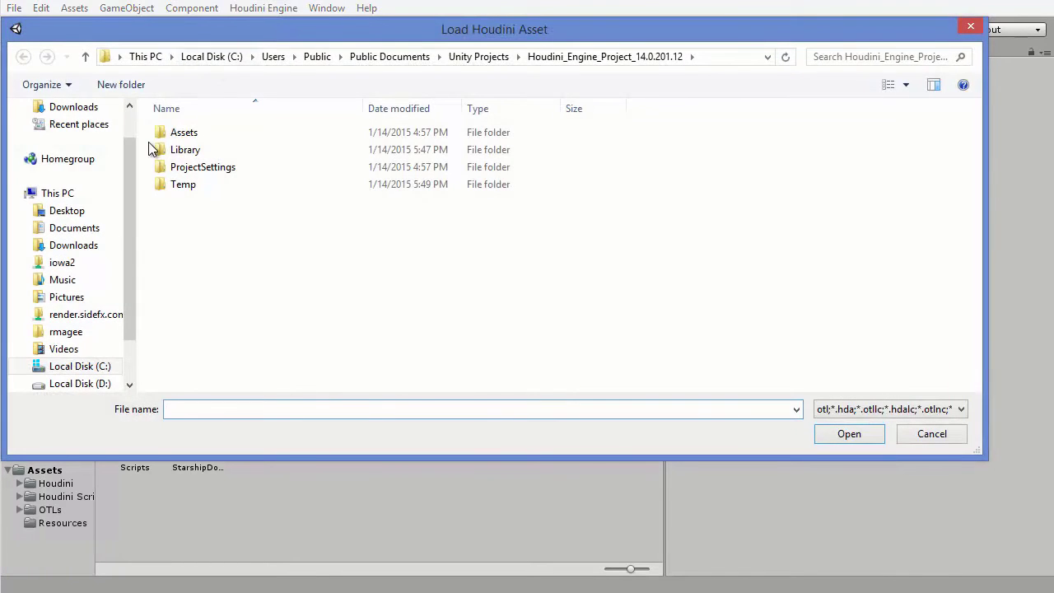
scroll(76, 154, up, 1)
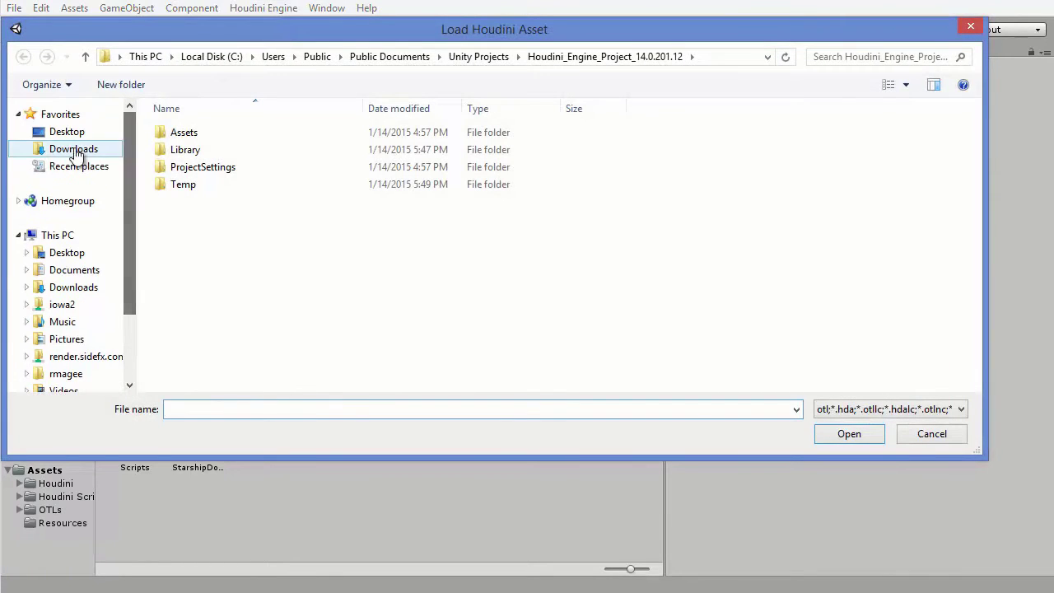
click(69, 132)
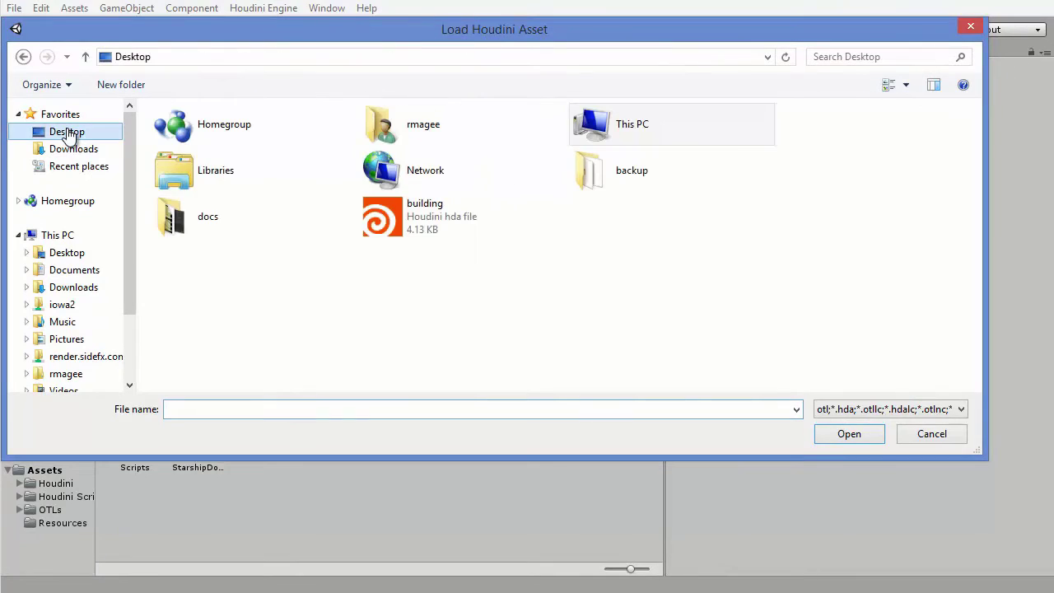
click(382, 221)
click(848, 434)
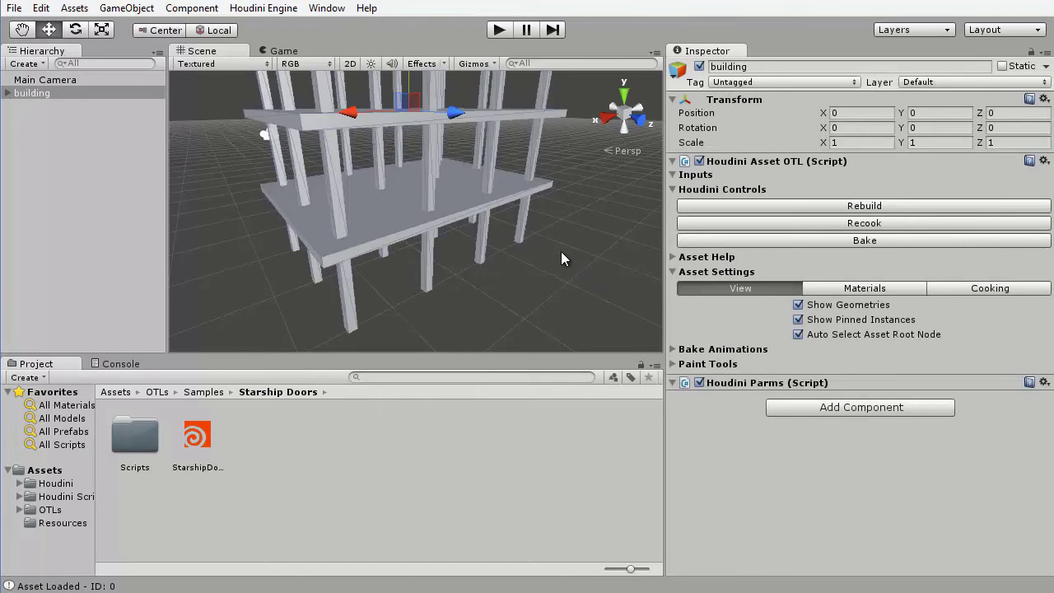
- Pan, zoom out and orbit Unity's Scene view to frame the whole building
key(q)
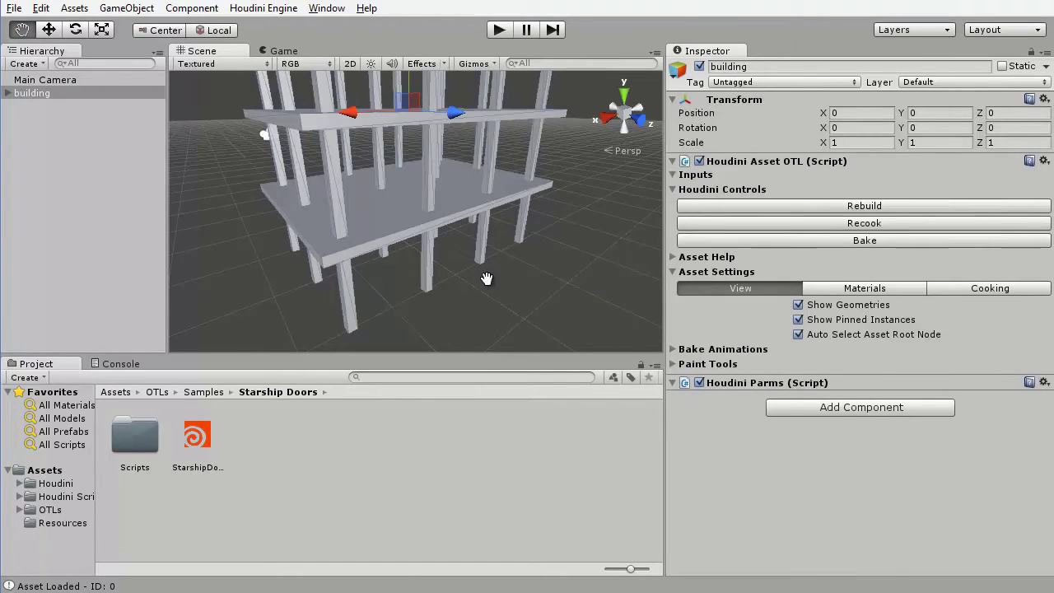
mouse_move(487, 278)
mouse_down()
mouse_move(542, 318)
mouse_move(531, 234)
mouse_up()
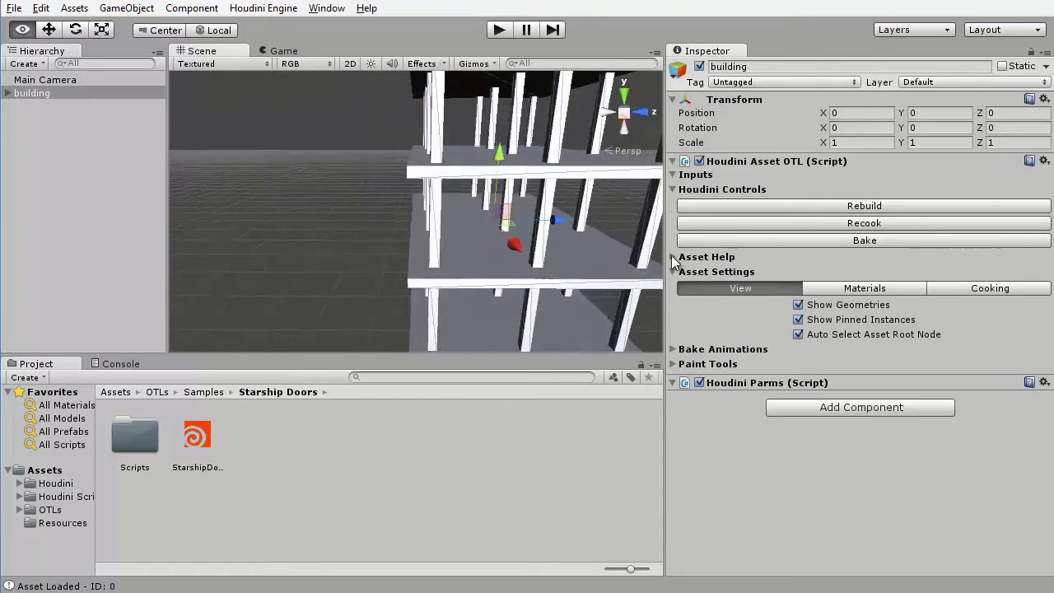
alt+scroll(530, 234, down, 2)
alt+scroll(531, 234, down, 2)
alt+scroll(531, 234, down, 2)
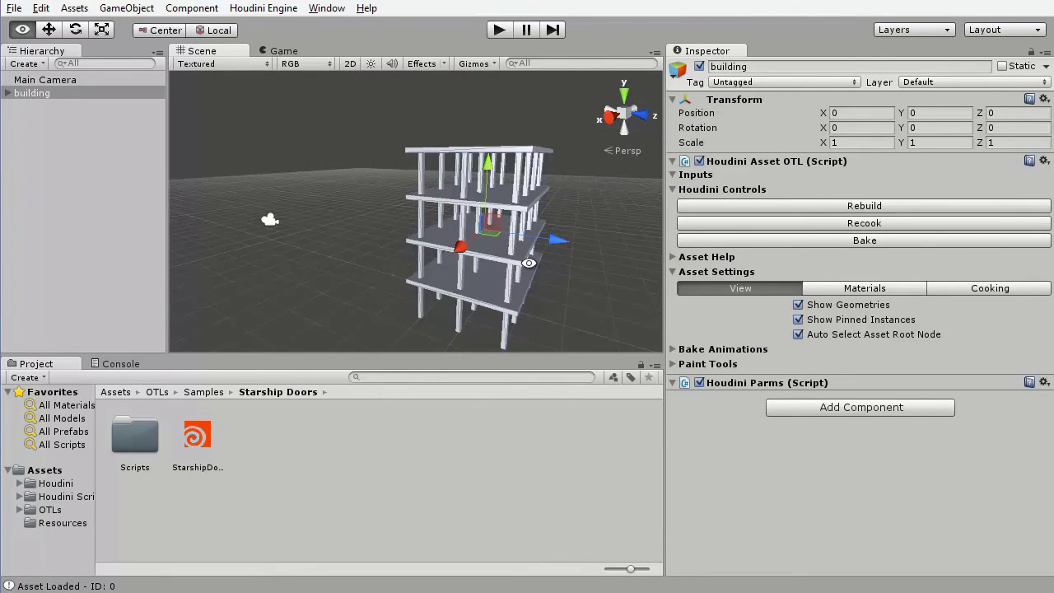
alt+drag(553, 275, 422, 260)
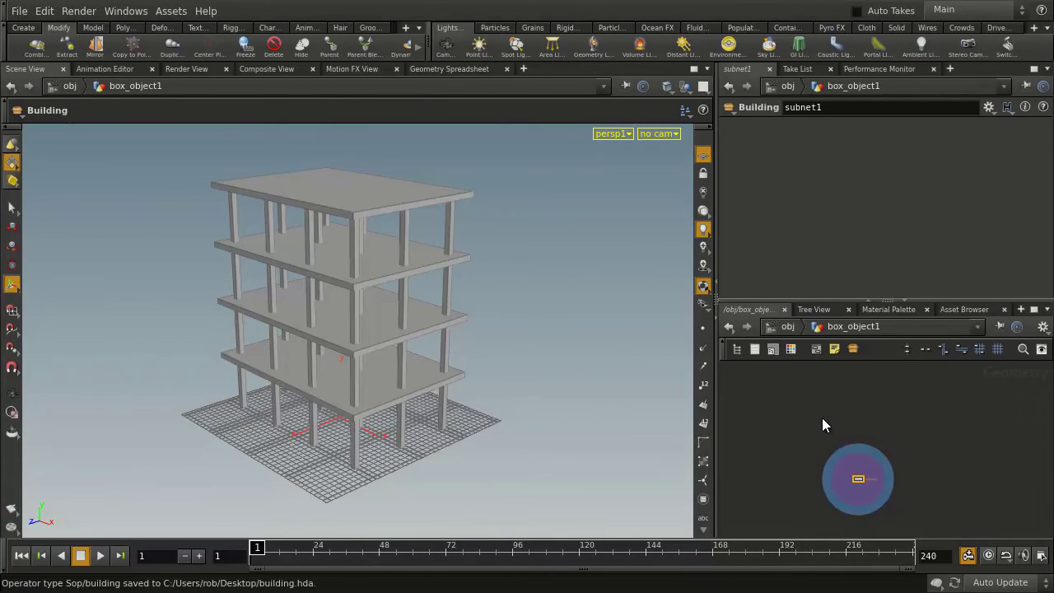
- Open the Building asset's properties on the Parameters tab and step inside its subnet
click(171, 11)
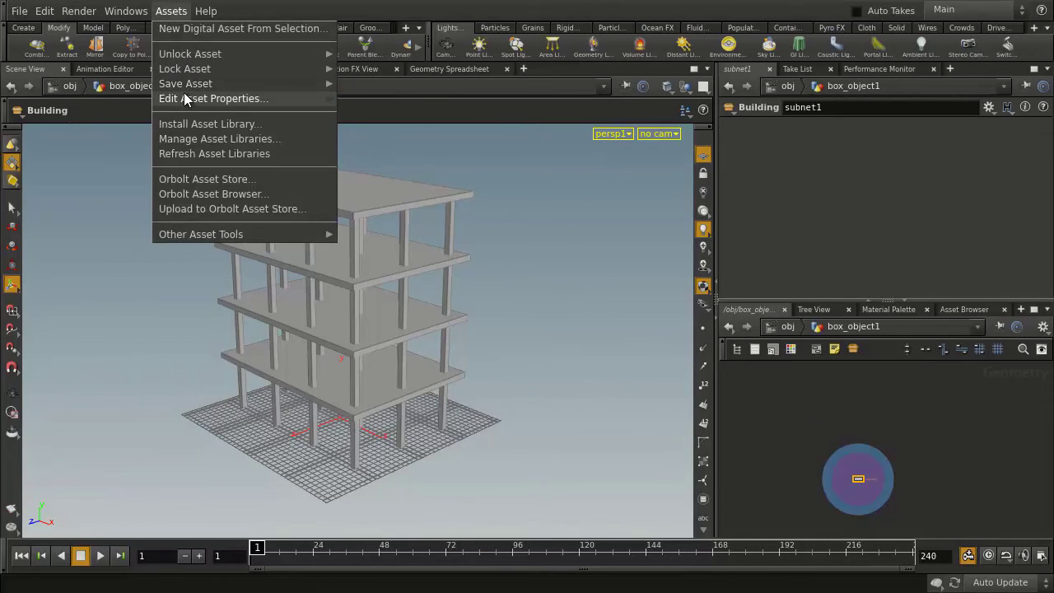
click(187, 98)
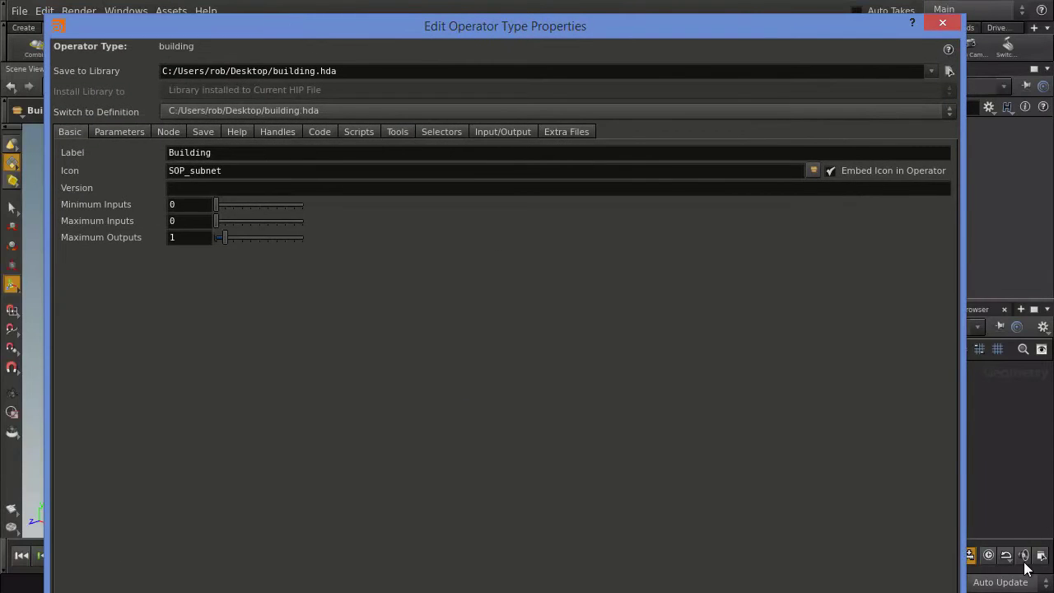
drag(960, 459, 612, 440)
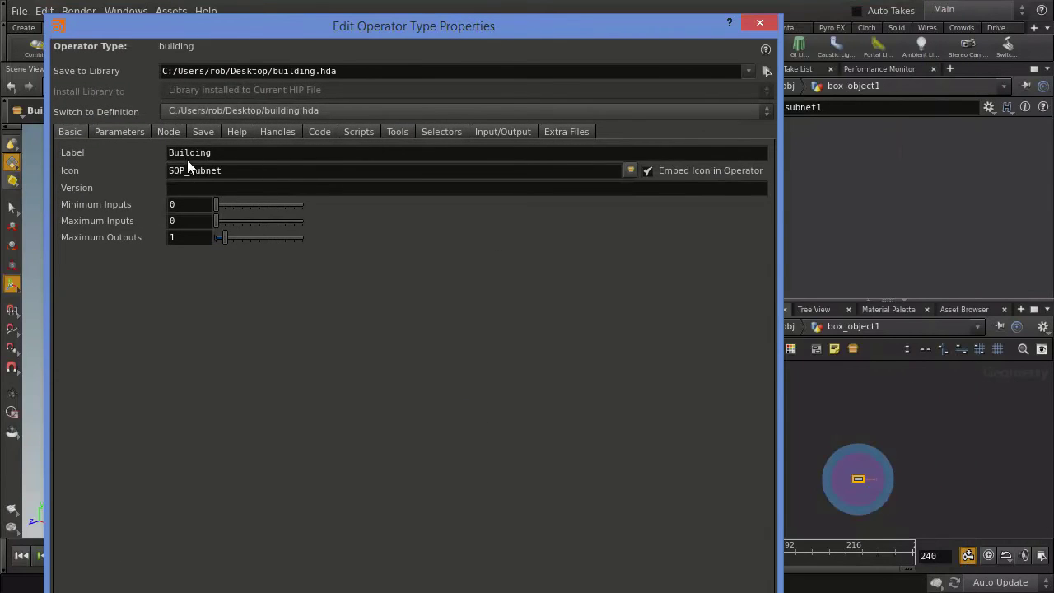
click(126, 127)
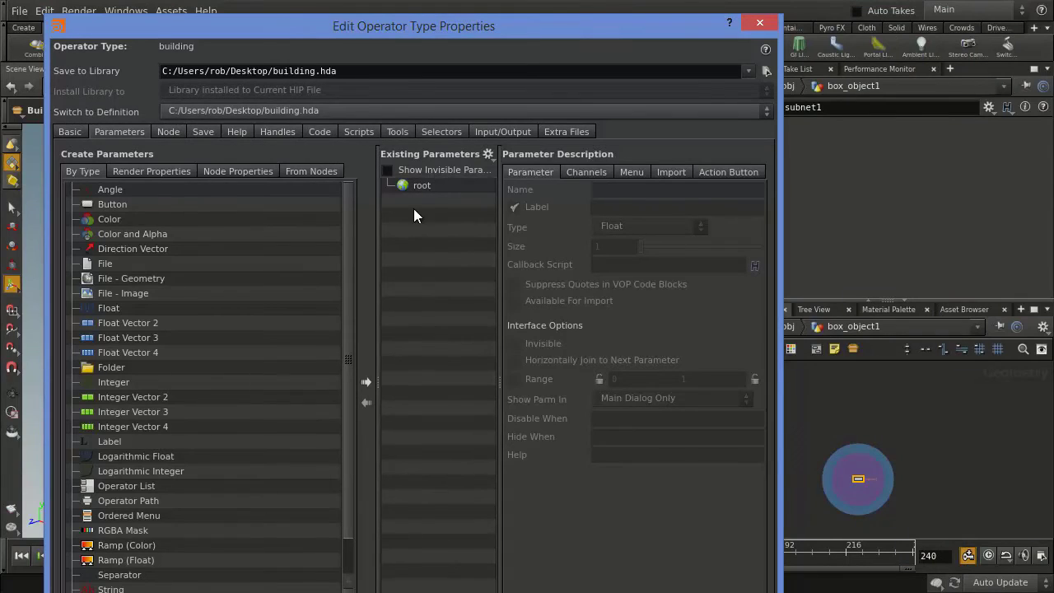
click(862, 484)
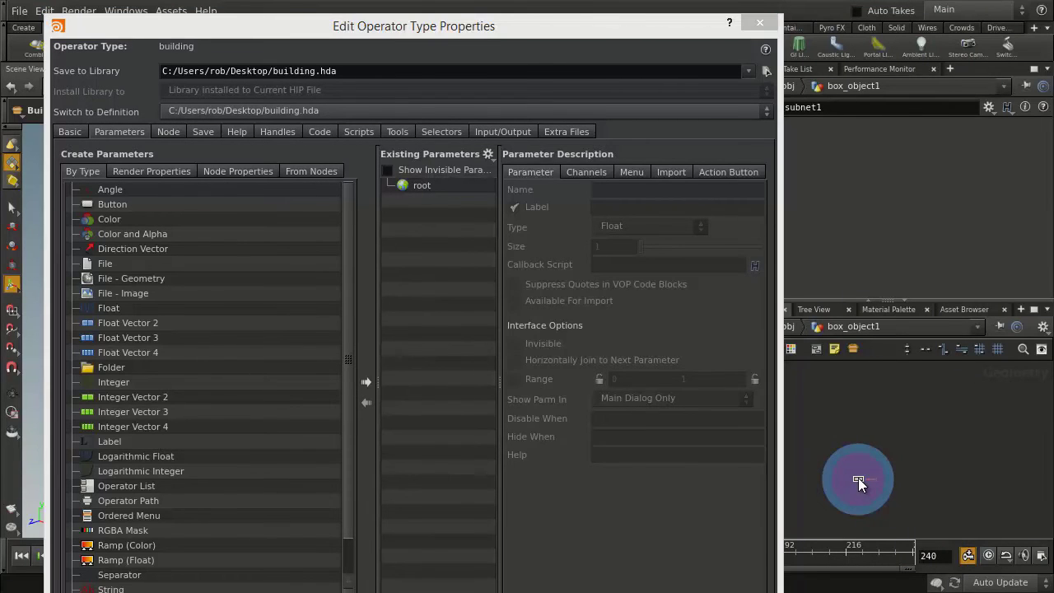
double_click(857, 478)
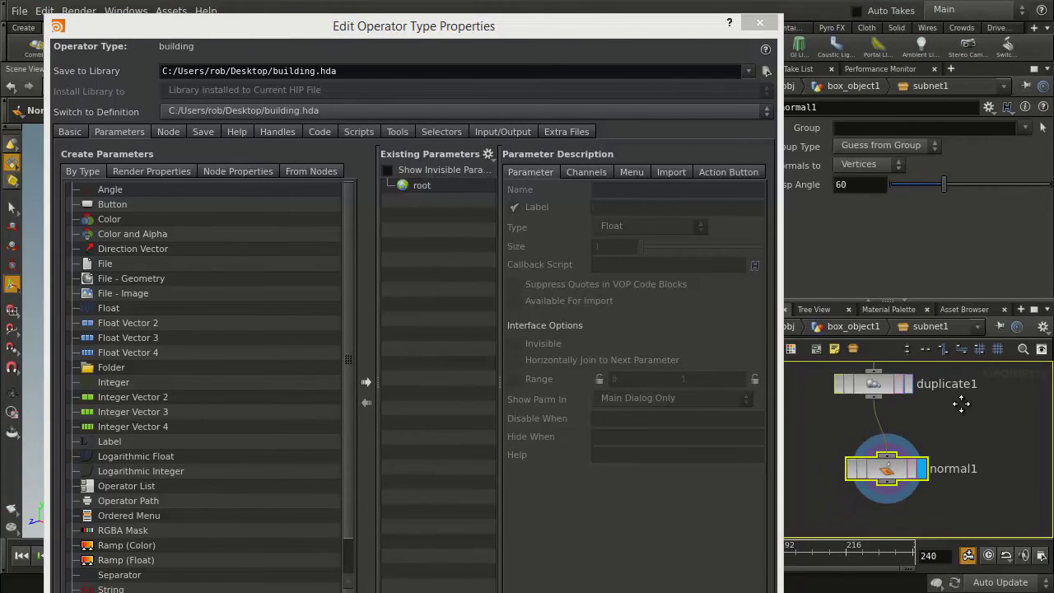
- Promote duplicate1's Number of Copies as a parameter labelled Floors and save to building.hda
click(883, 433)
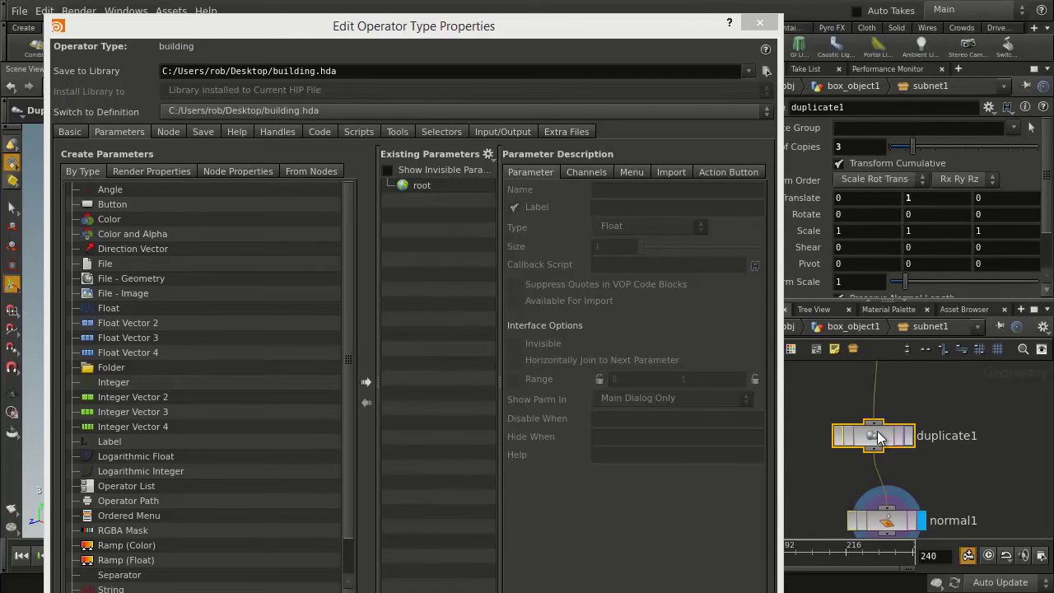
middle_drag(924, 383, 968, 402)
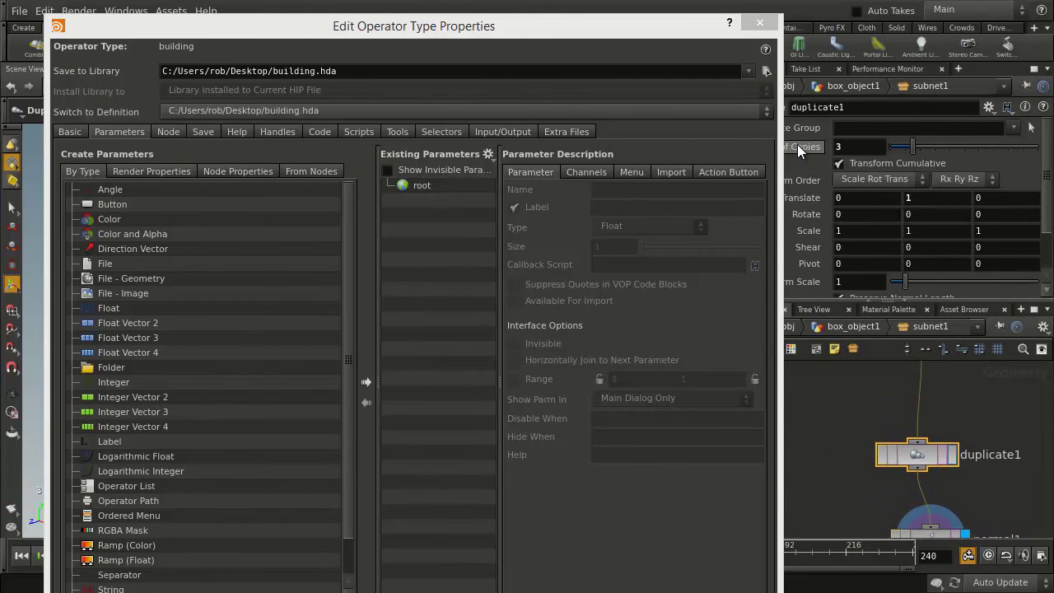
drag(445, 213, 441, 204)
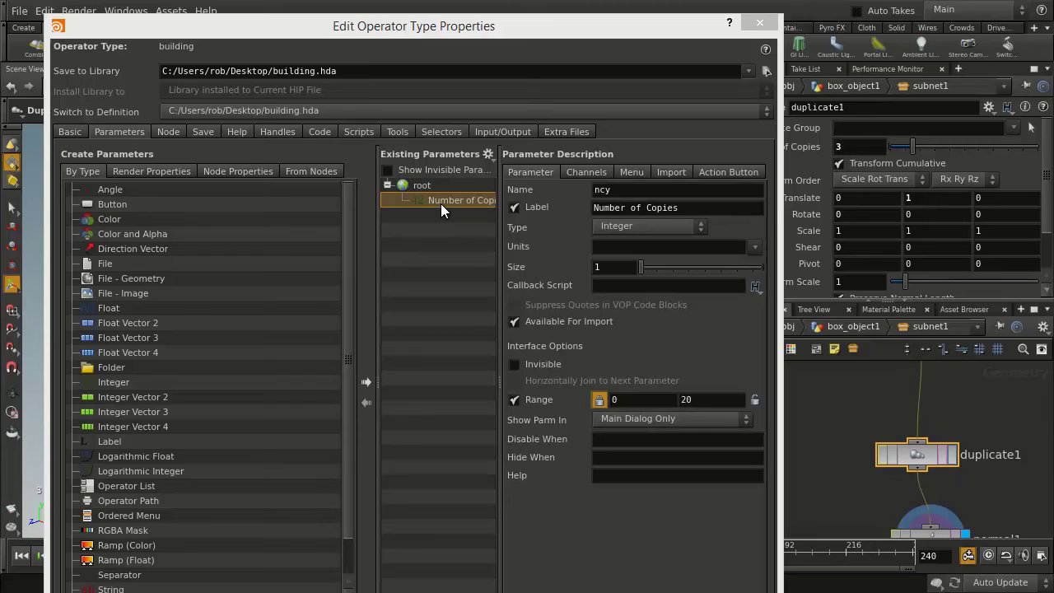
drag(680, 207, 578, 208)
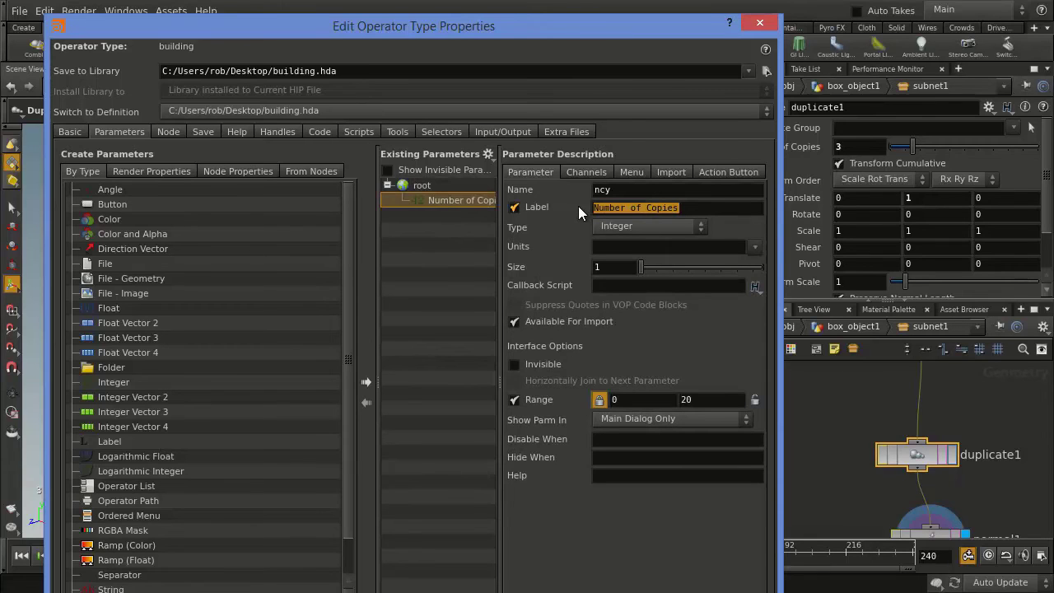
text(Floors)
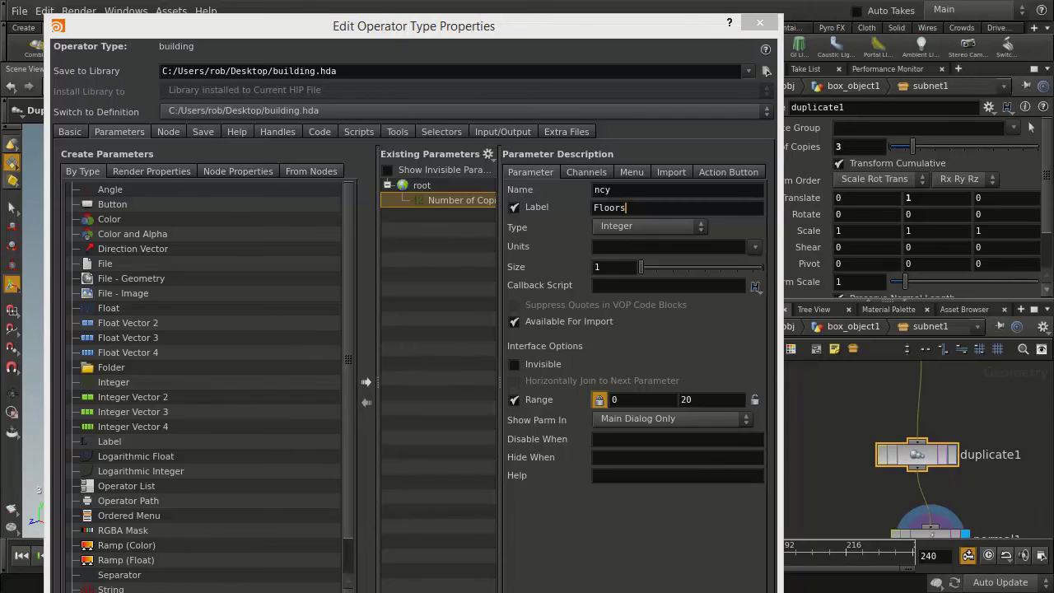
key(Return)
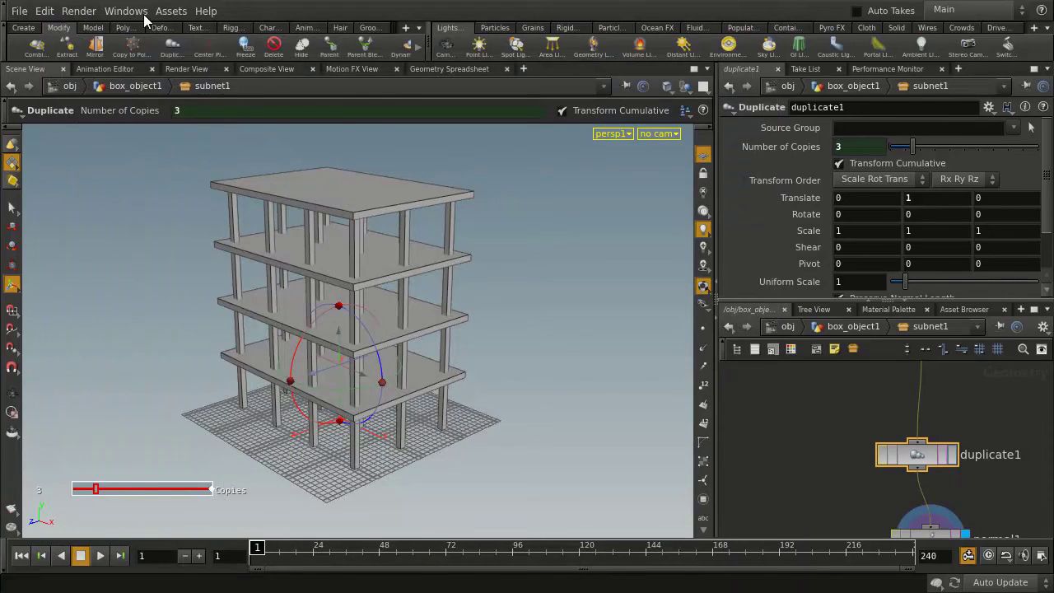
click(170, 11)
mouse_move(185, 83)
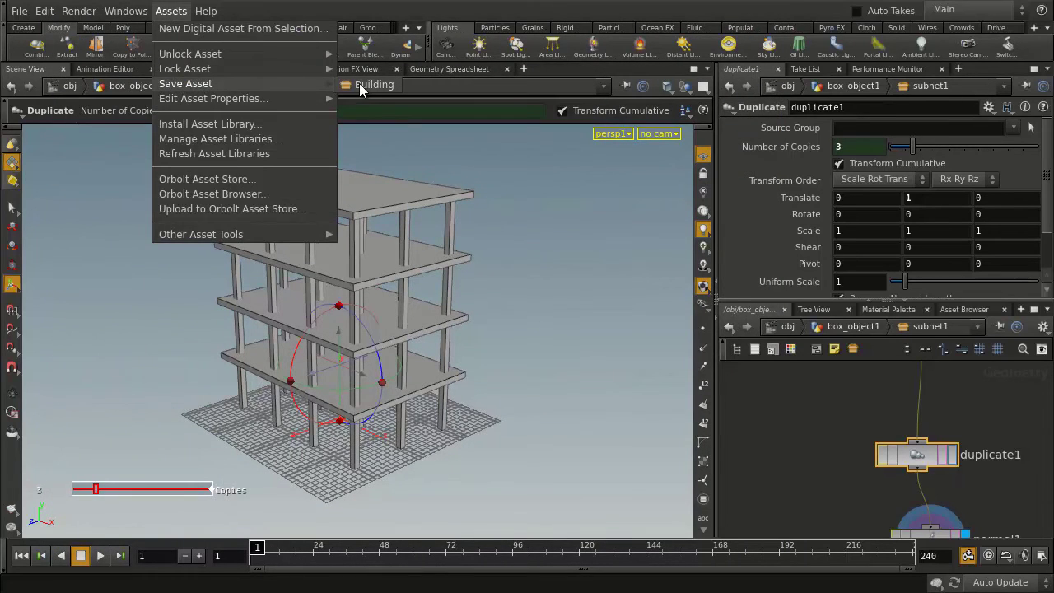
click(362, 85)
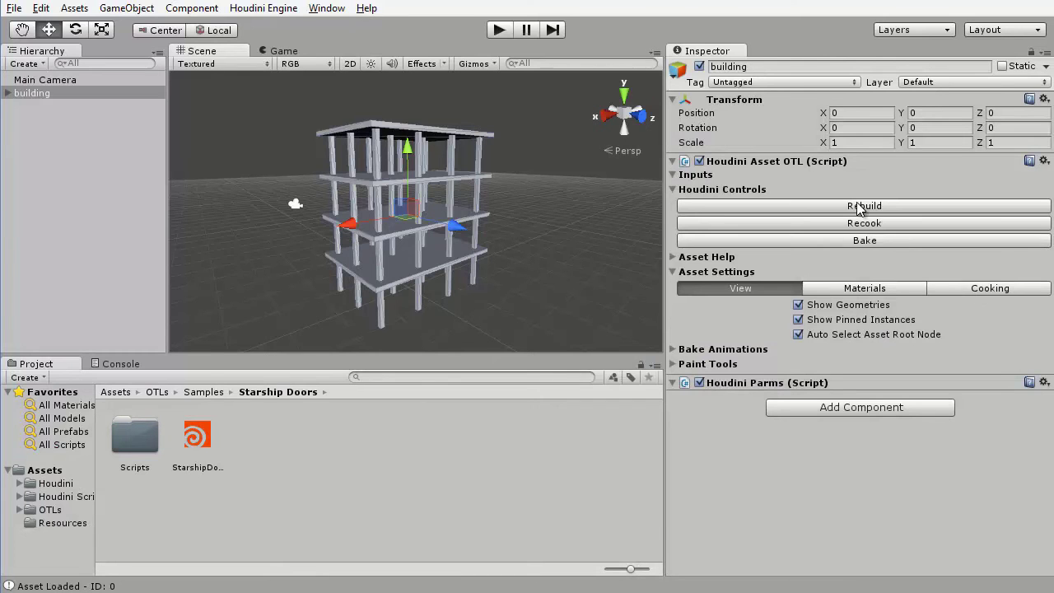
- Rebuild the Houdini asset in Unity and set its new Floors slider to 2
click(857, 207)
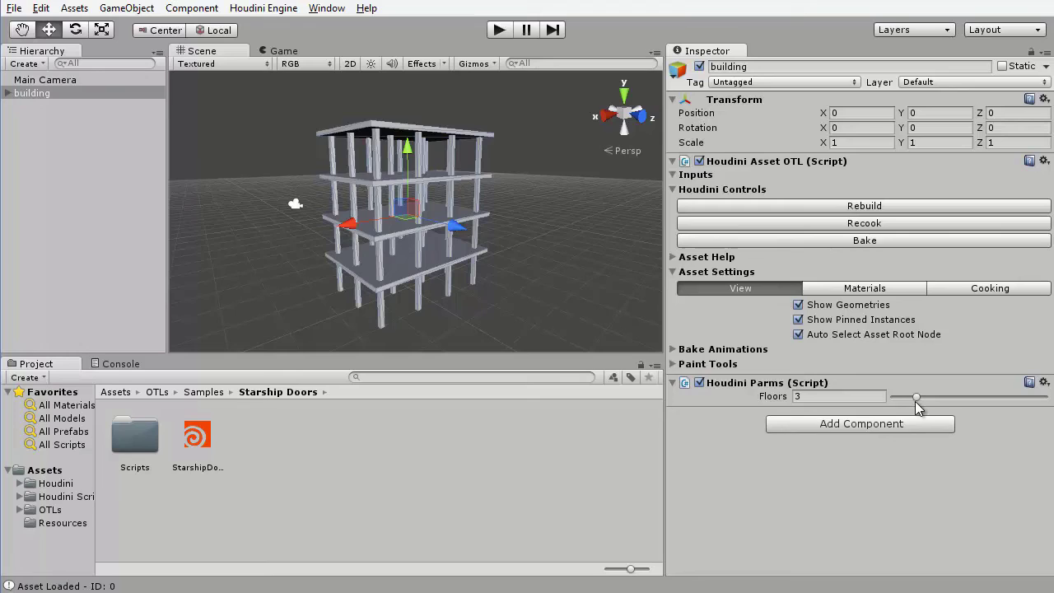
mouse_move(915, 398)
mouse_down()
mouse_move(999, 397)
mouse_move(911, 399)
mouse_up()
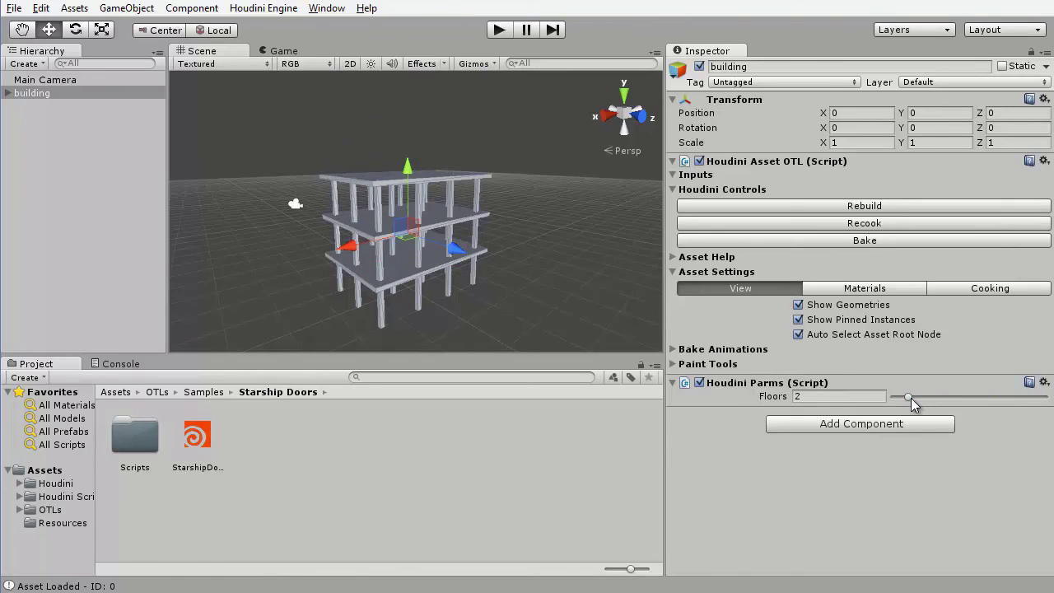